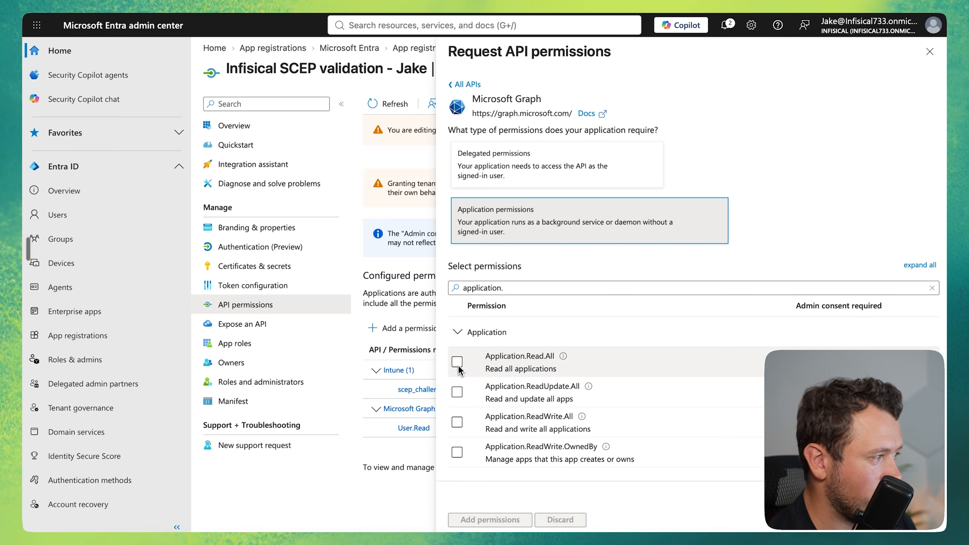
Add the Microsoft Graph Application.Read.All application permission and grant admin consent for all Infisical accounts.
click(457, 361)
click(473, 520)
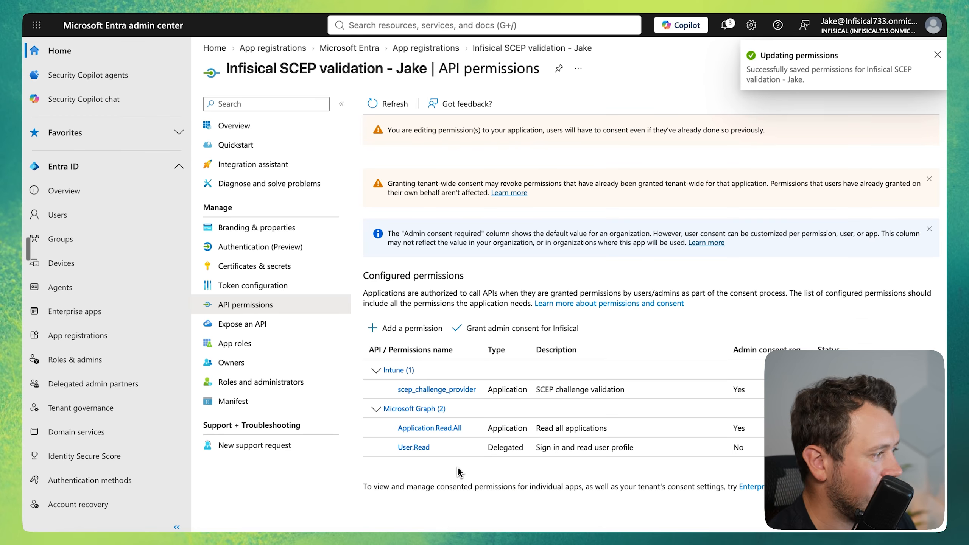
click(527, 337)
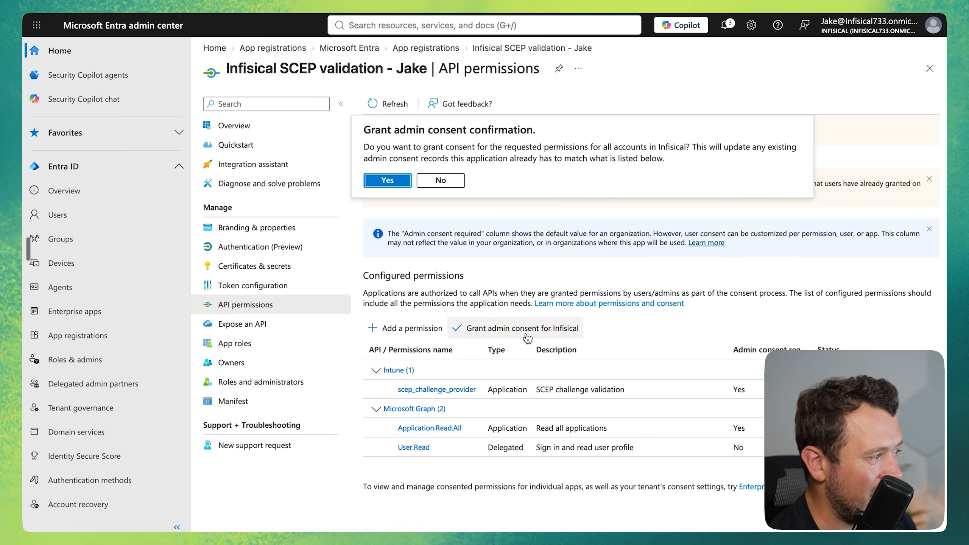
click(388, 181)
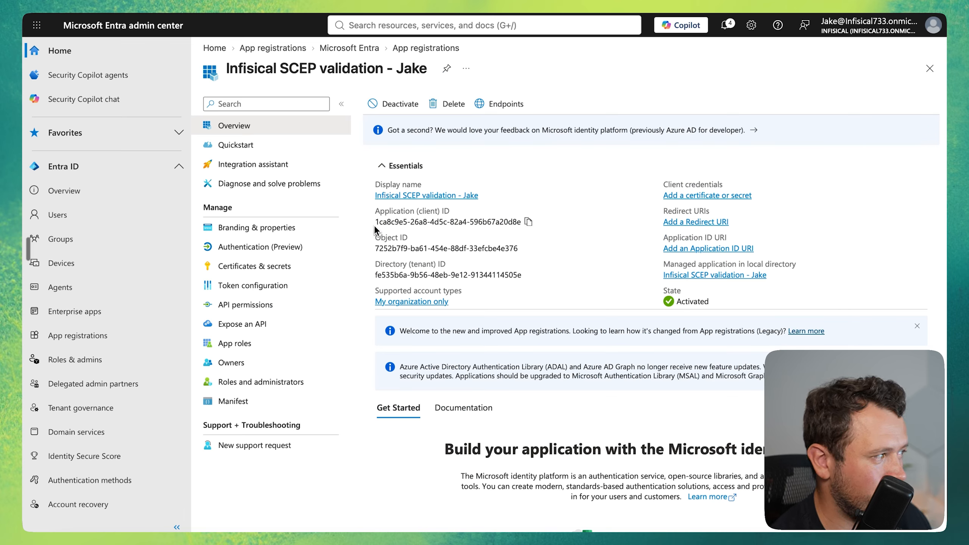
Copy the application (client) ID and directory (tenant) ID of the SCEP validation app registration.
click(529, 222)
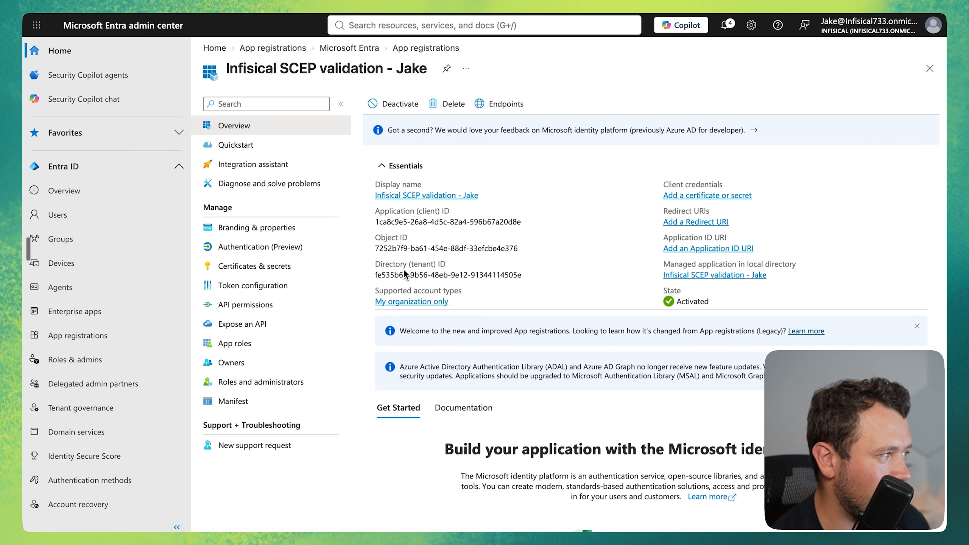
click(527, 275)
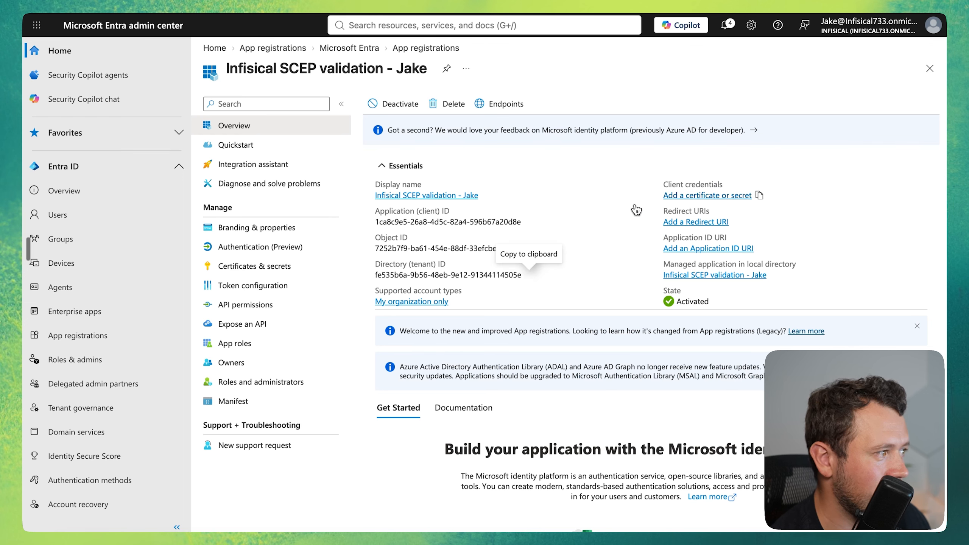
Create a client secret for the app registration expiring in 730 days (24 months) and copy its value.
click(698, 196)
click(416, 315)
click(839, 110)
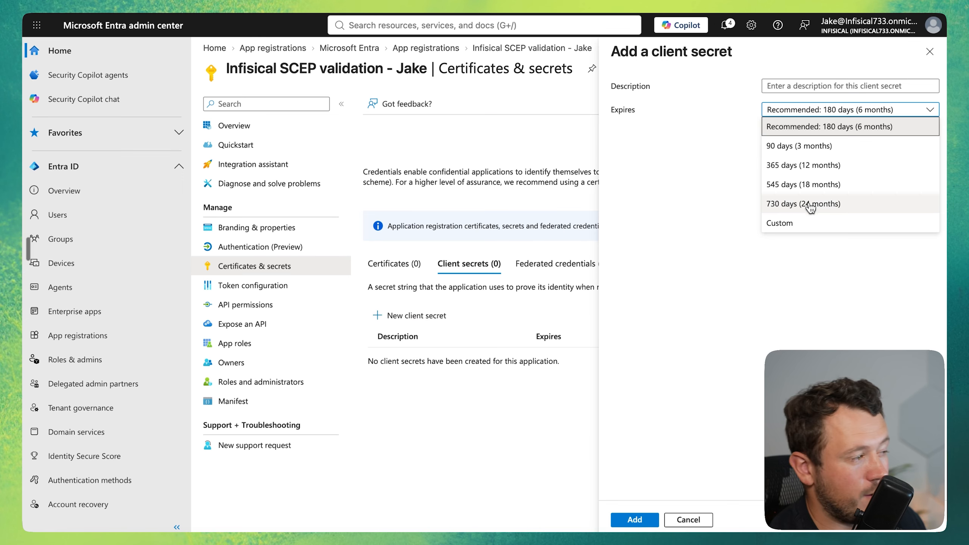
click(807, 206)
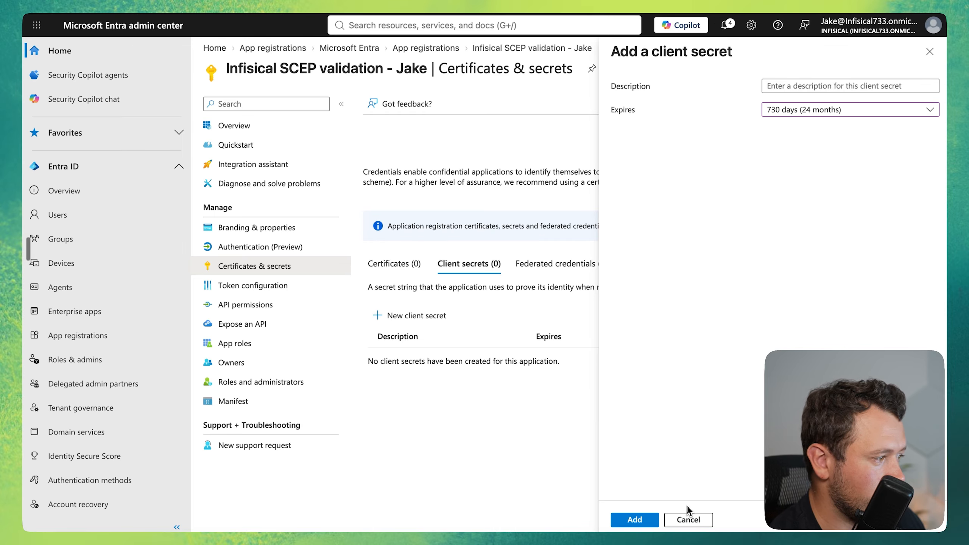
click(636, 524)
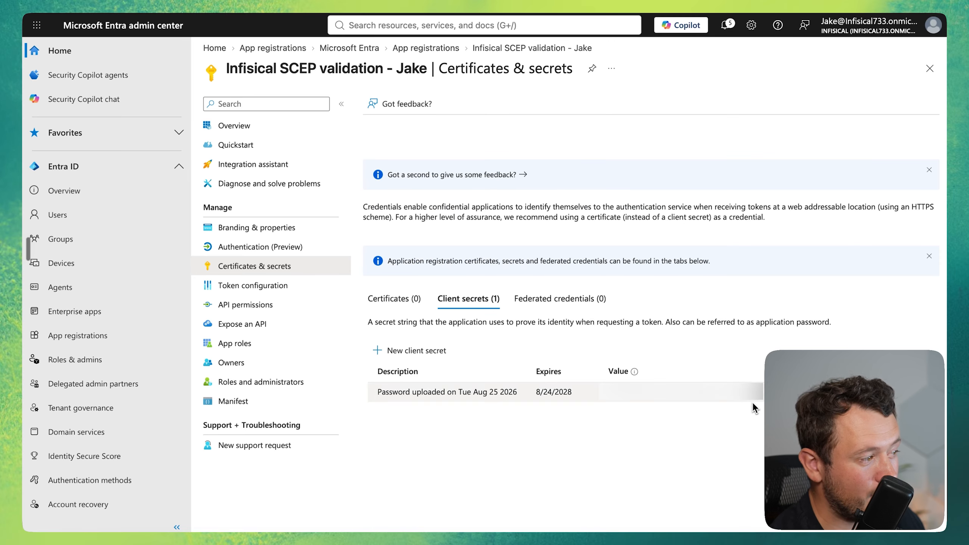
click(755, 402)
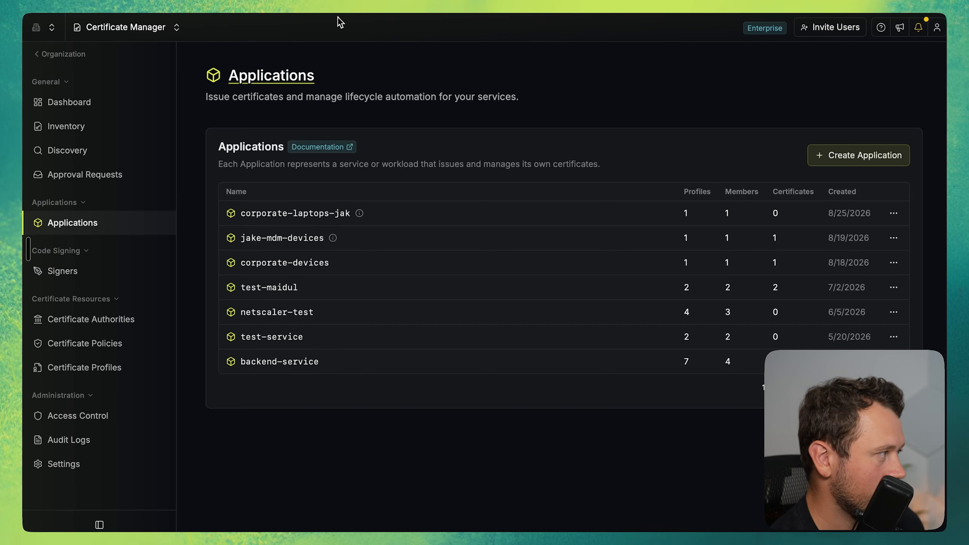
Switch to Infisical Certificate Manager and start a new Microsoft Intune app connection from the settings.
click(84, 466)
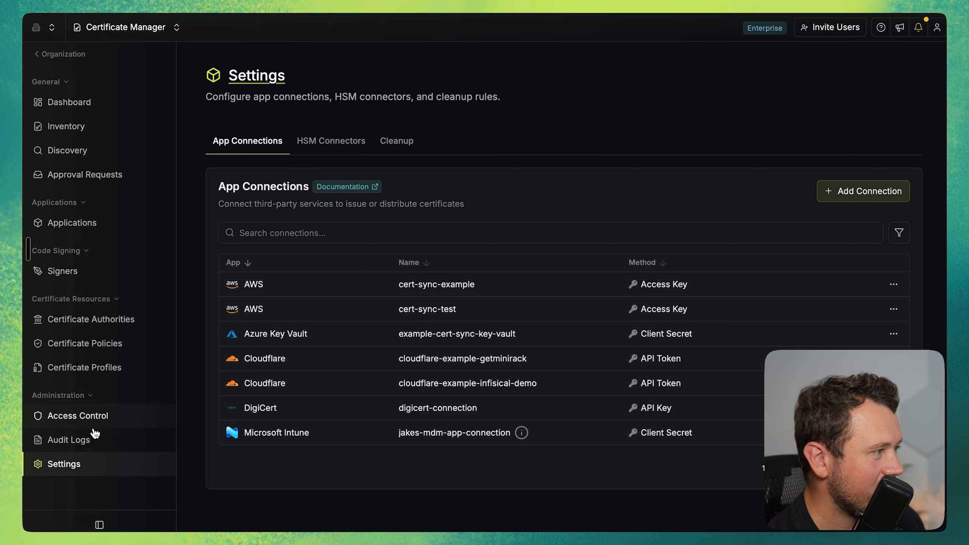
click(844, 191)
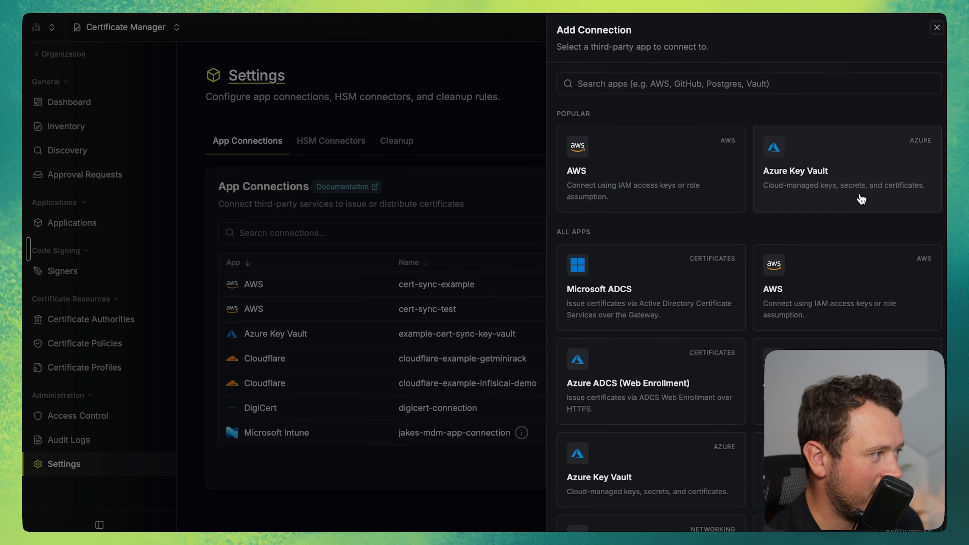
click(774, 85)
text(mic)
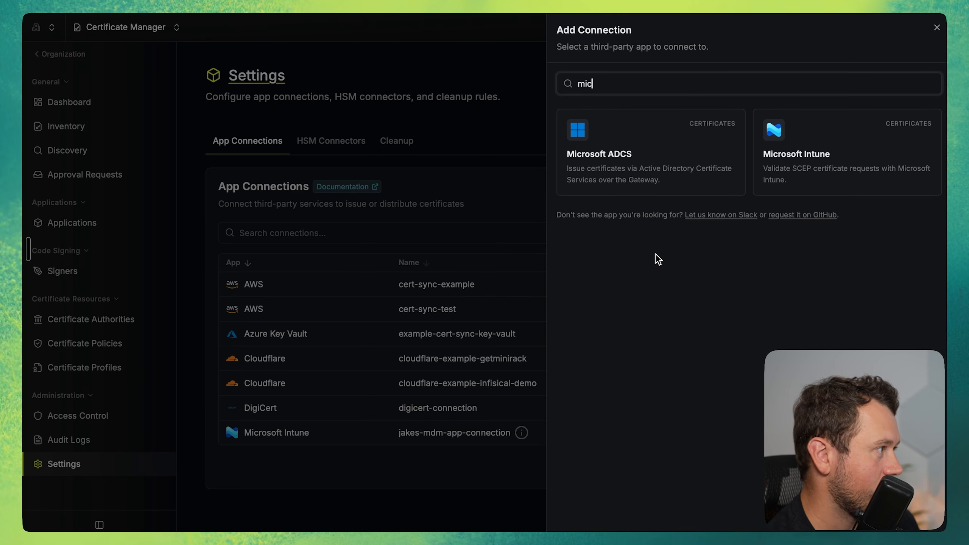
click(851, 175)
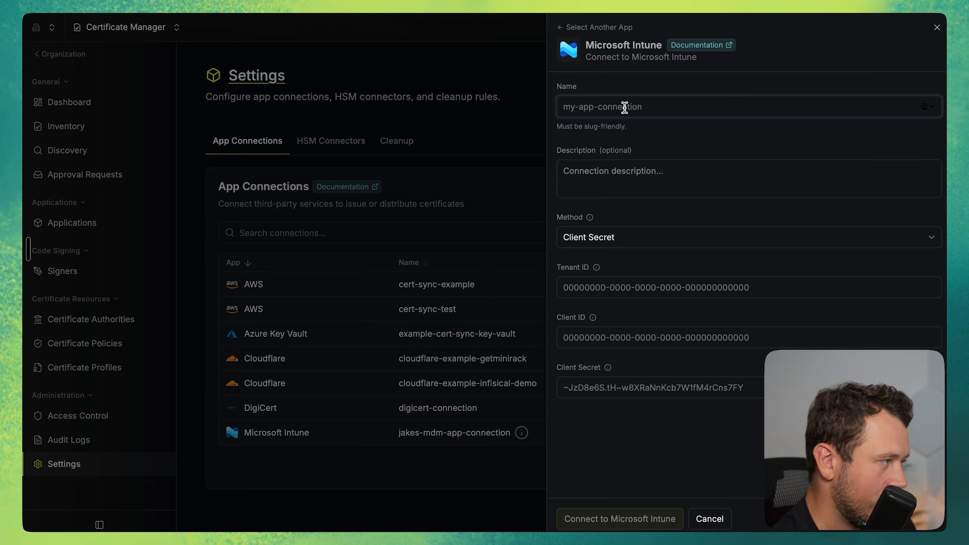
Name the connection microsoft-intune-prod plus the owner's first name, and describe it as their Intune connection for SCEP video.
click(624, 107)
text(Mico)
key(ctrl+a)
key(ctrl+v)
key(Tab)
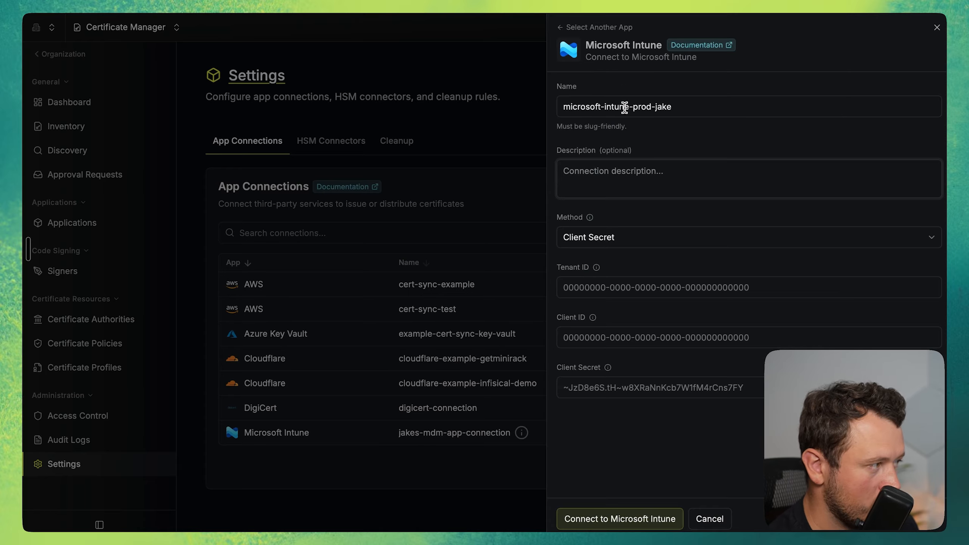
key(ctrl+v)
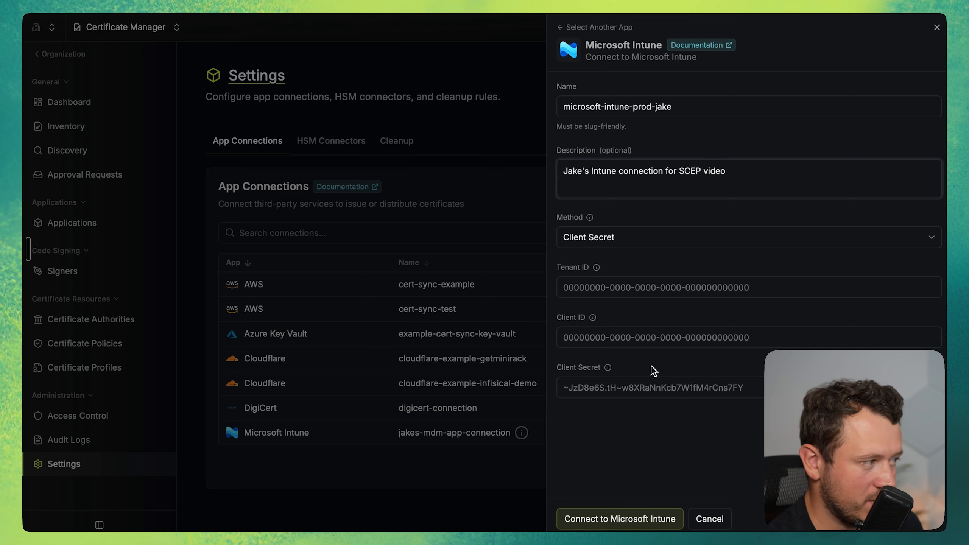
Enter the client secret, client ID and tenant ID from the Entra app registration and create the Intune connection without saving the password.
click(653, 387)
key(ctrl+v)
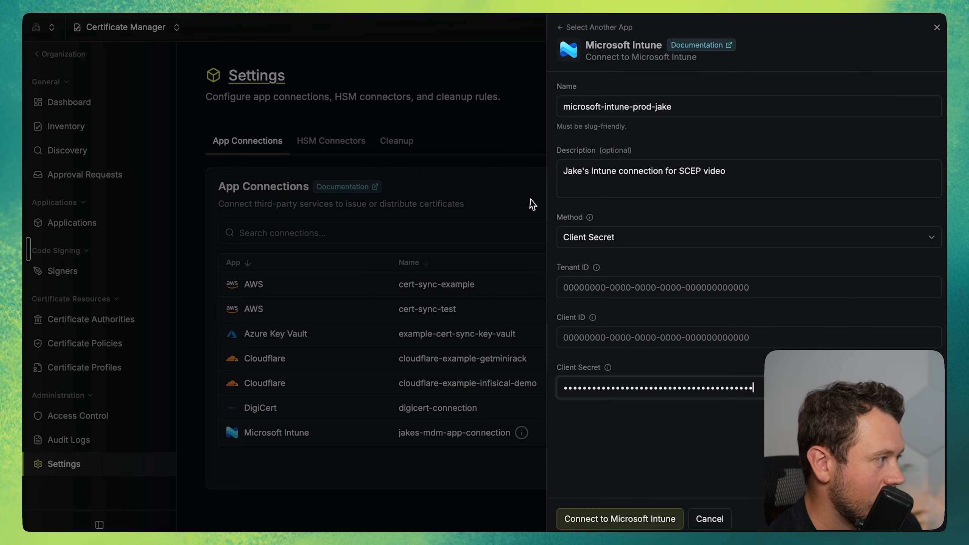
click(620, 344)
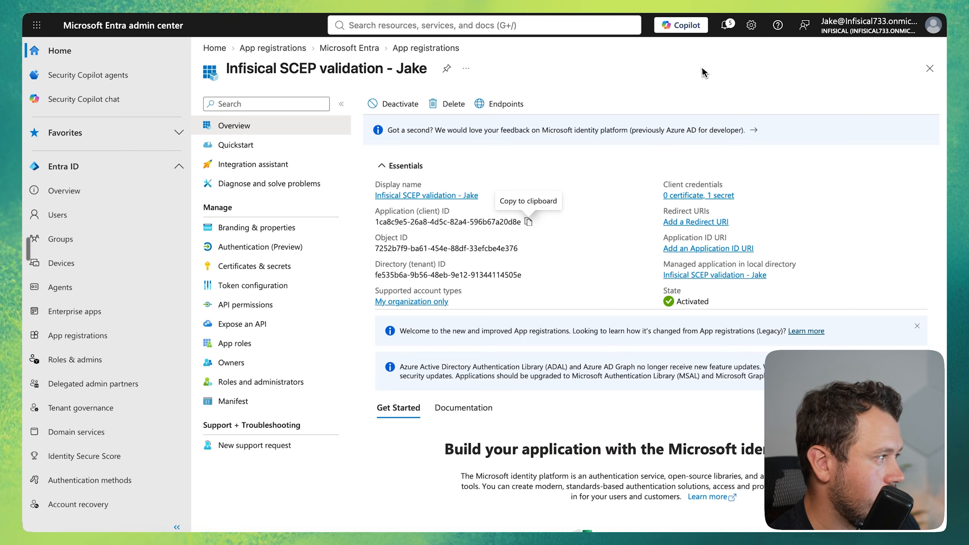
click(528, 275)
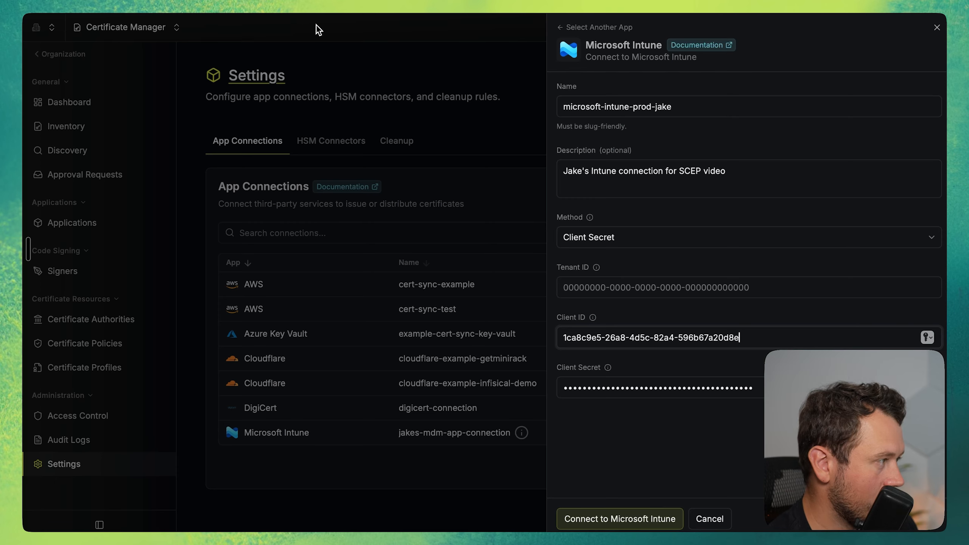
click(627, 286)
key(ctrl+v)
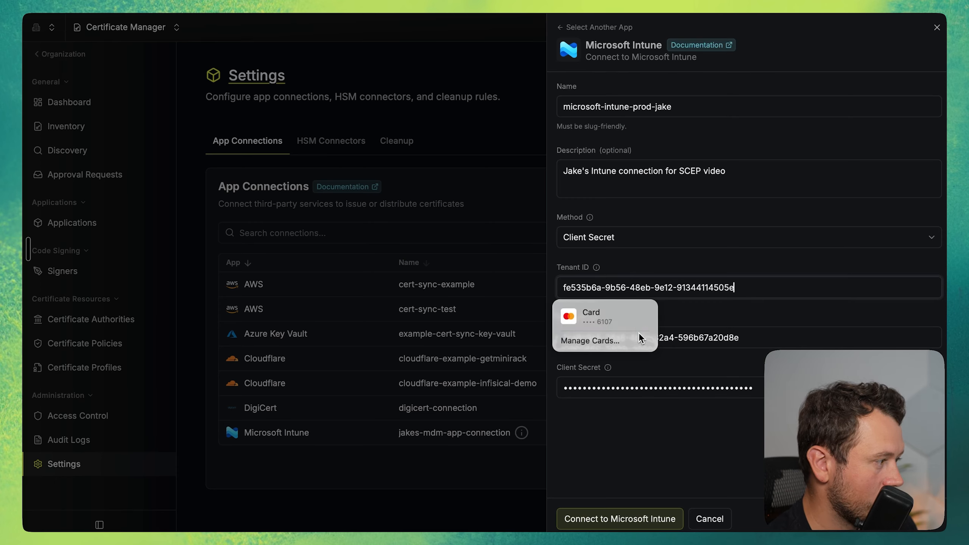
click(621, 521)
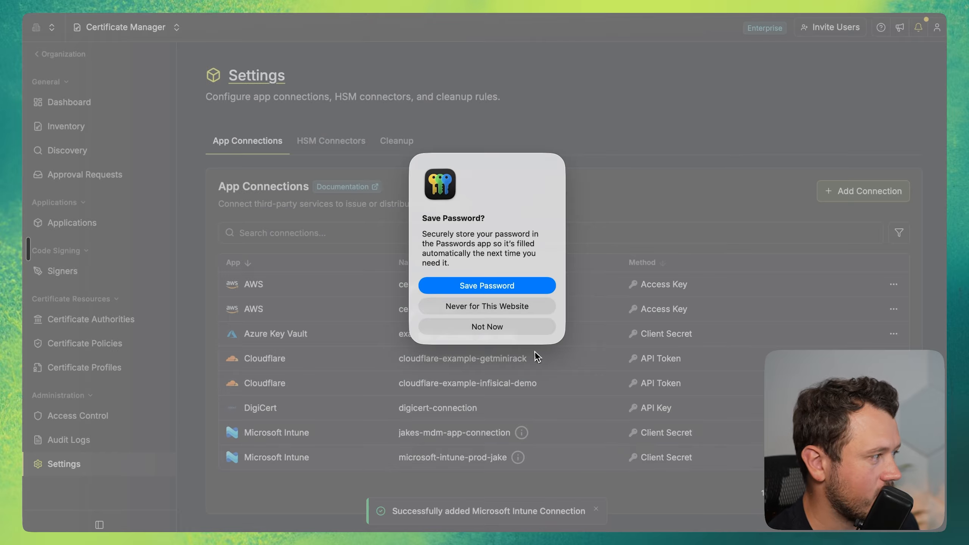
click(487, 327)
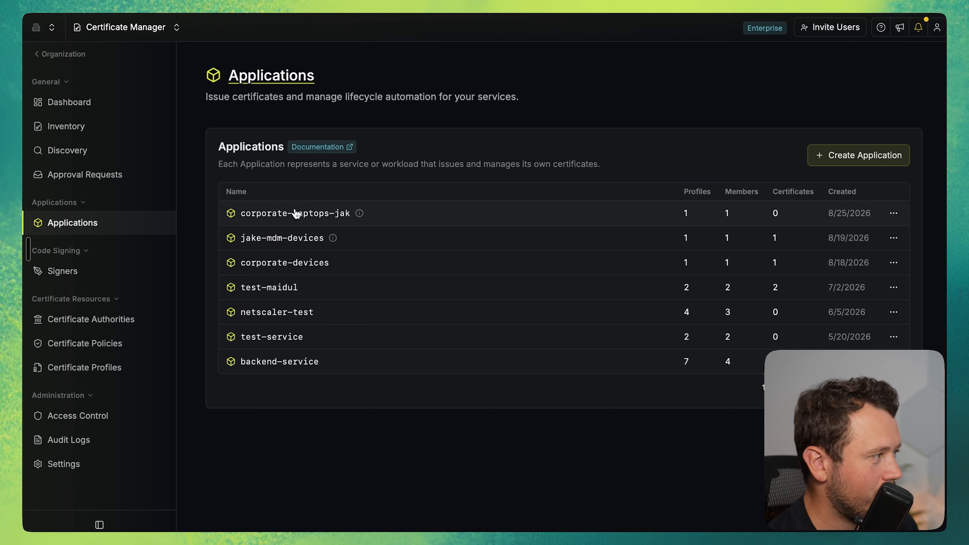
Add a SCEP enrollment method to the intune-device-auth profile of the corporate-laptops application.
click(296, 213)
click(549, 154)
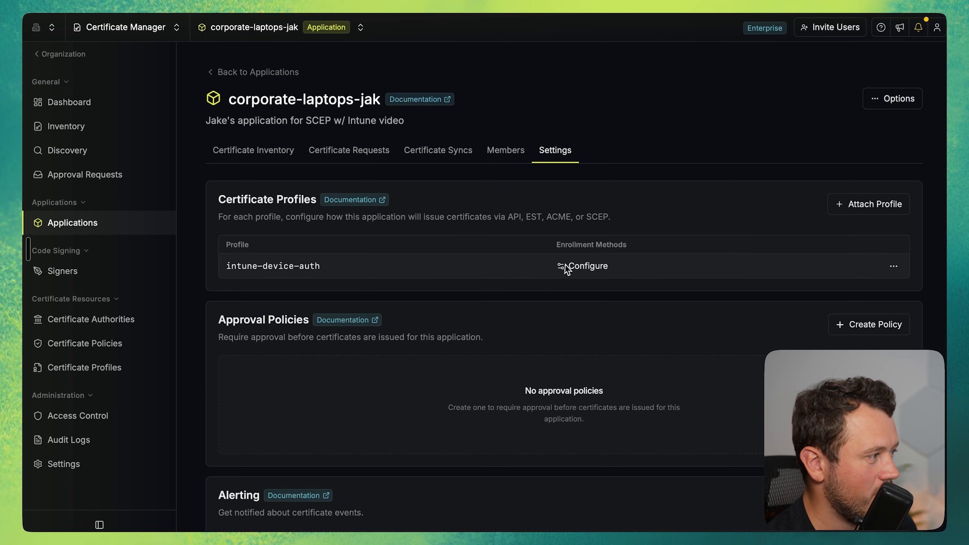
click(587, 266)
click(639, 241)
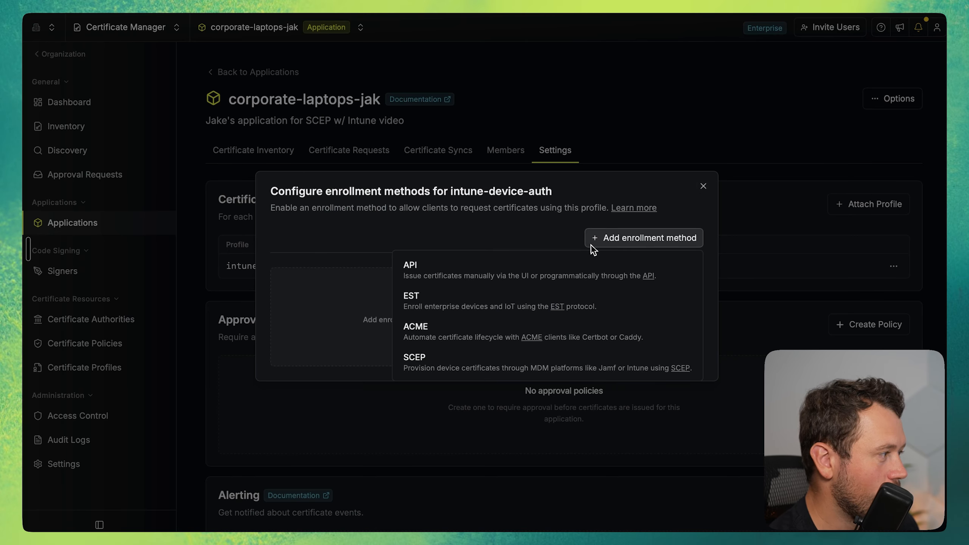
click(554, 364)
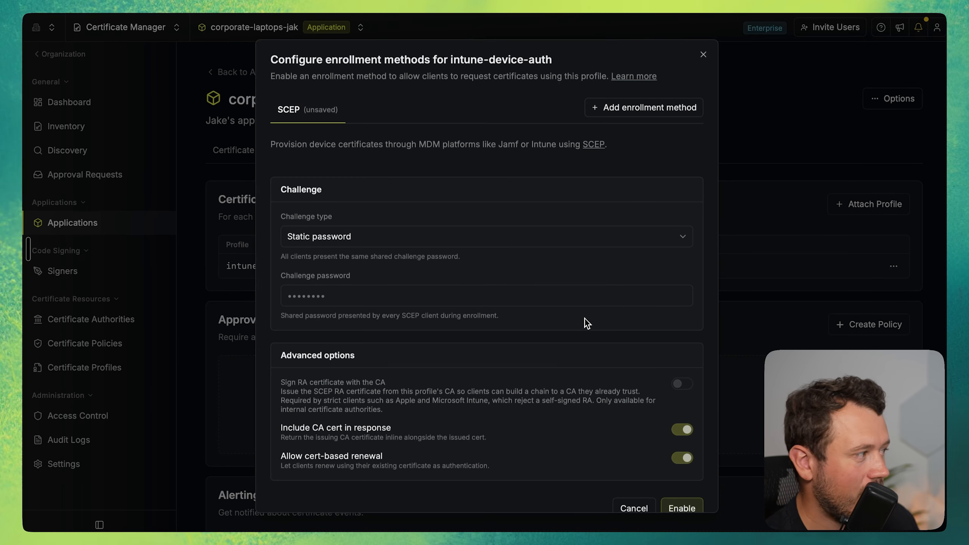
Set the SCEP challenge type to Microsoft Intune using the new microsoft-intune-prod connection, then enable and save the enrollment method.
click(499, 233)
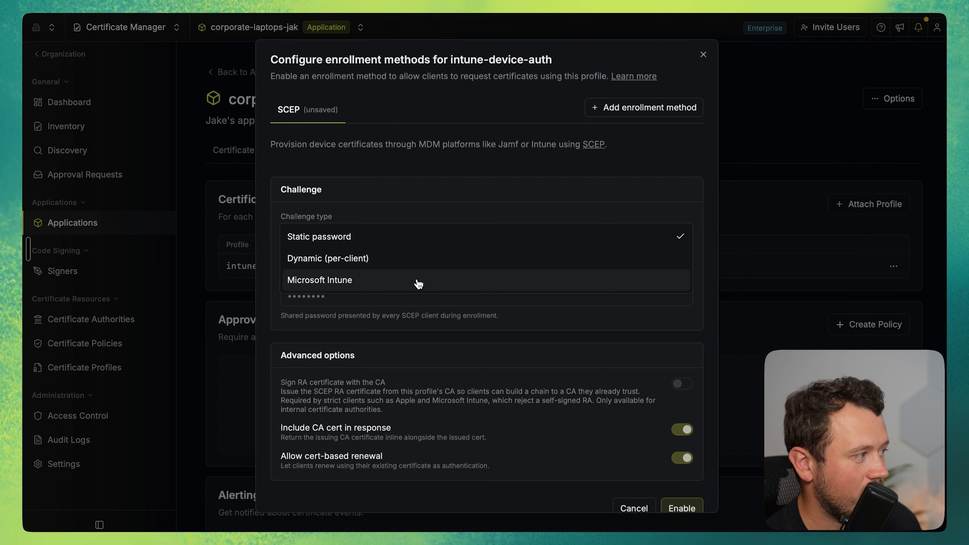
click(418, 283)
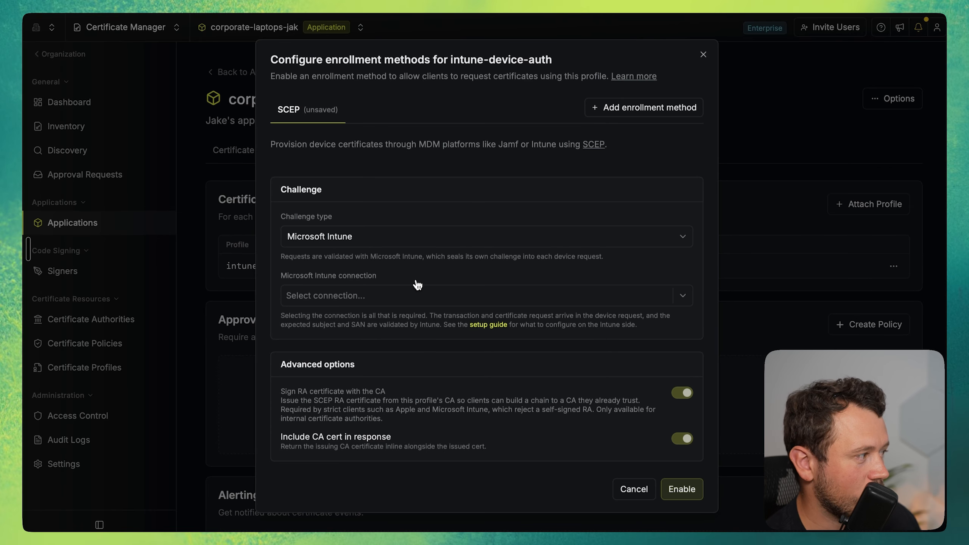
click(405, 299)
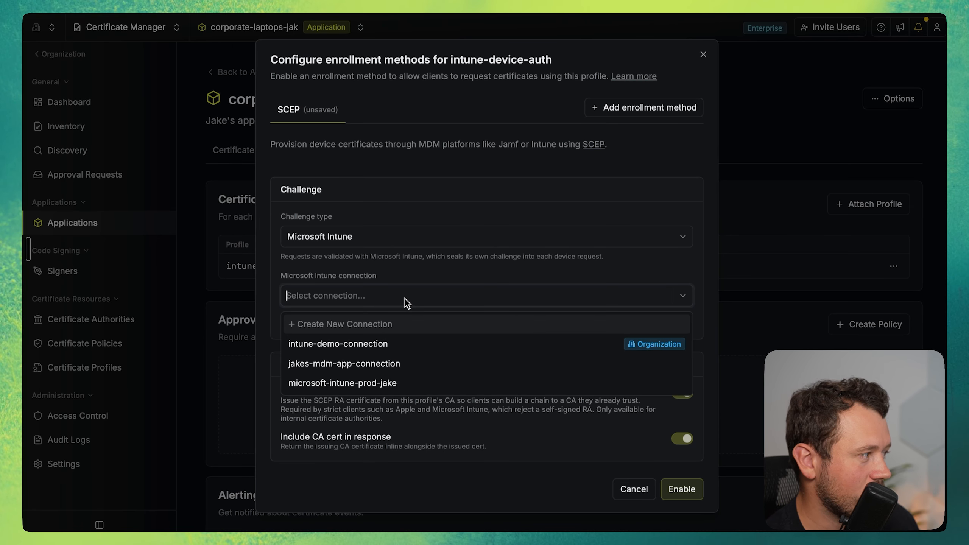
click(387, 384)
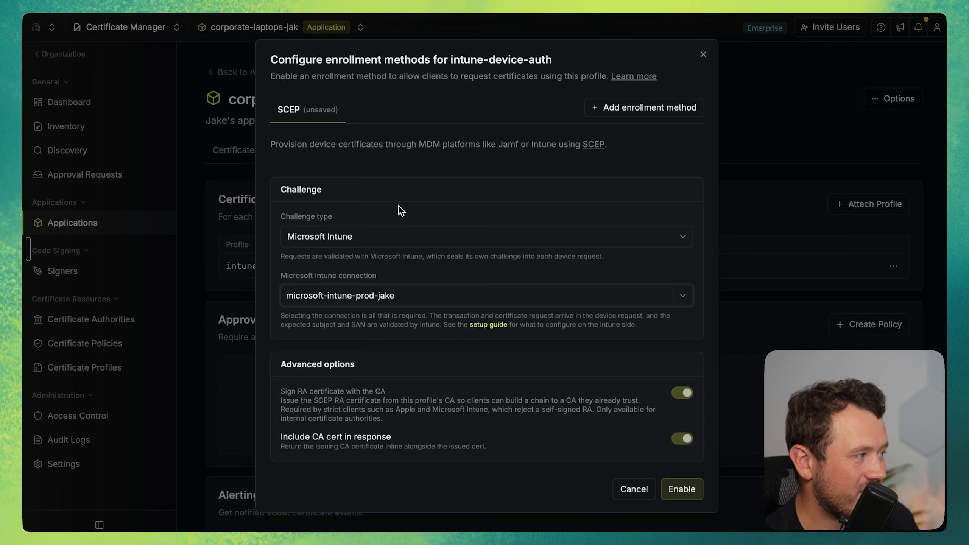
click(405, 237)
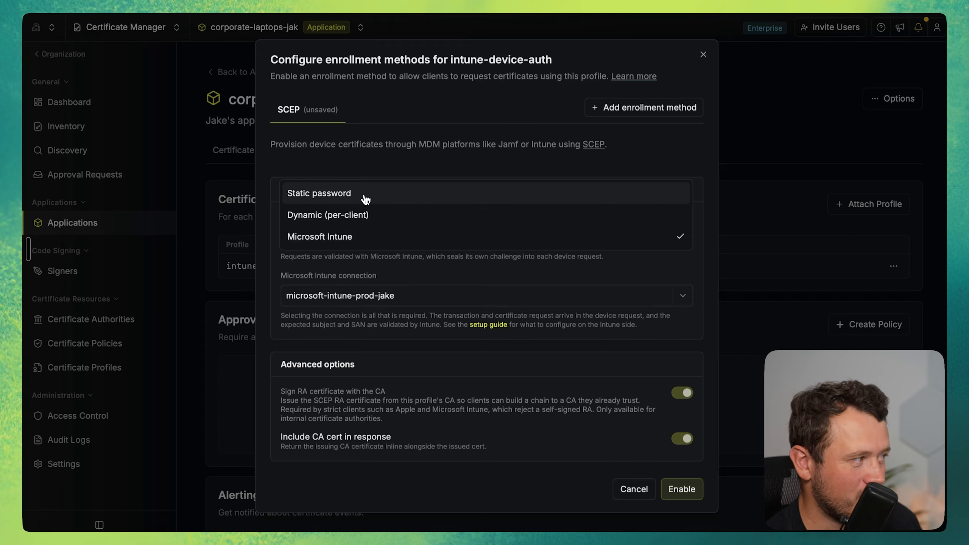
click(548, 280)
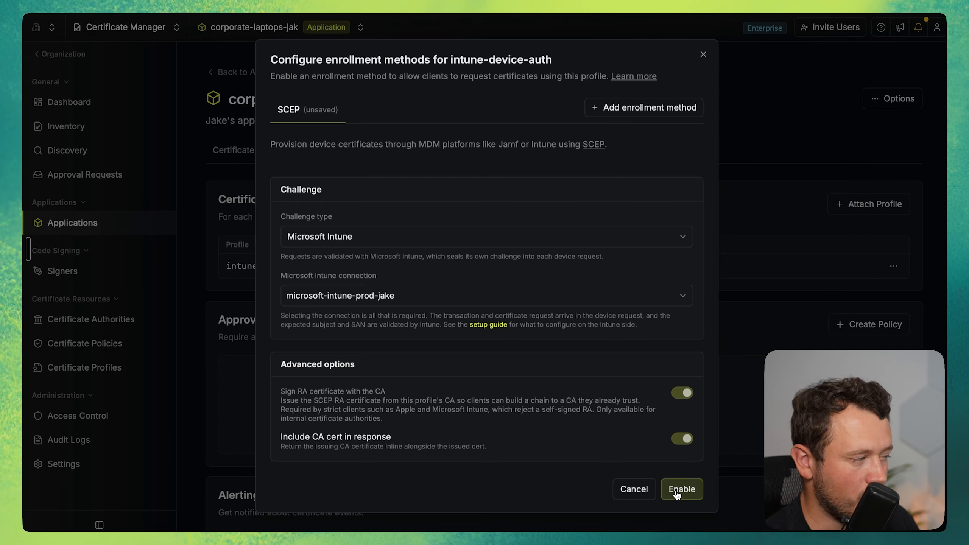
click(676, 493)
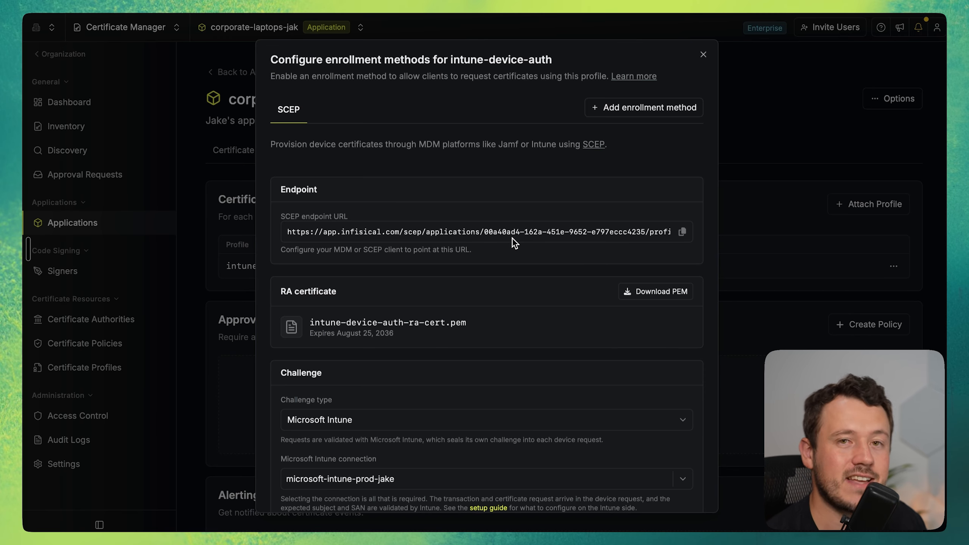
scroll(515, 243, down, 5)
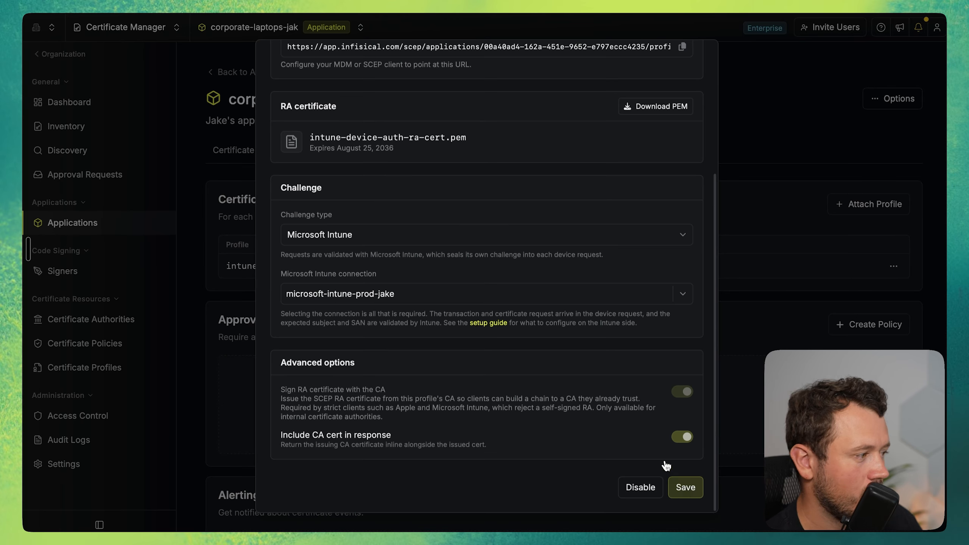
click(686, 490)
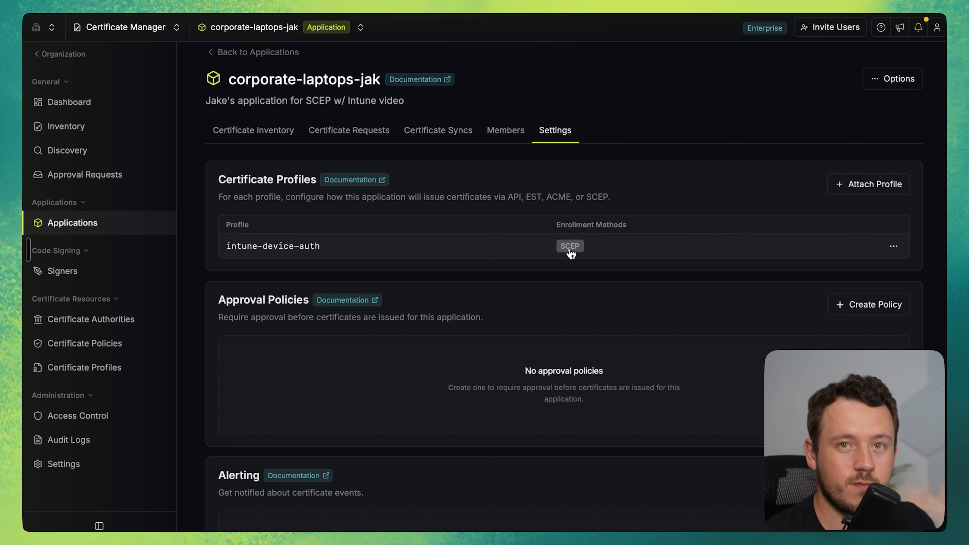
Download the current CA certificate of the owner's root CA, and in the terminal rename cert-2.pem to cert-2.cer in documents/scep-video.
click(88, 323)
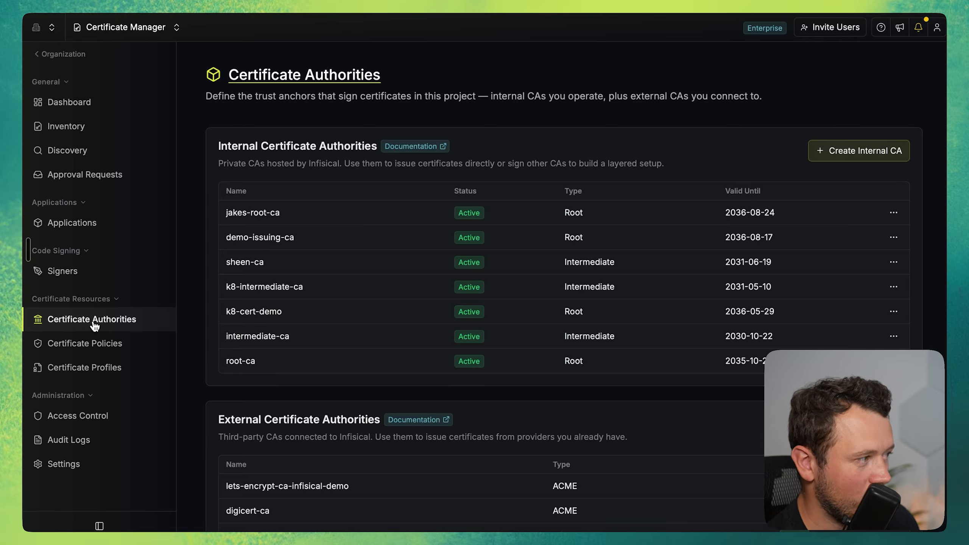
click(262, 222)
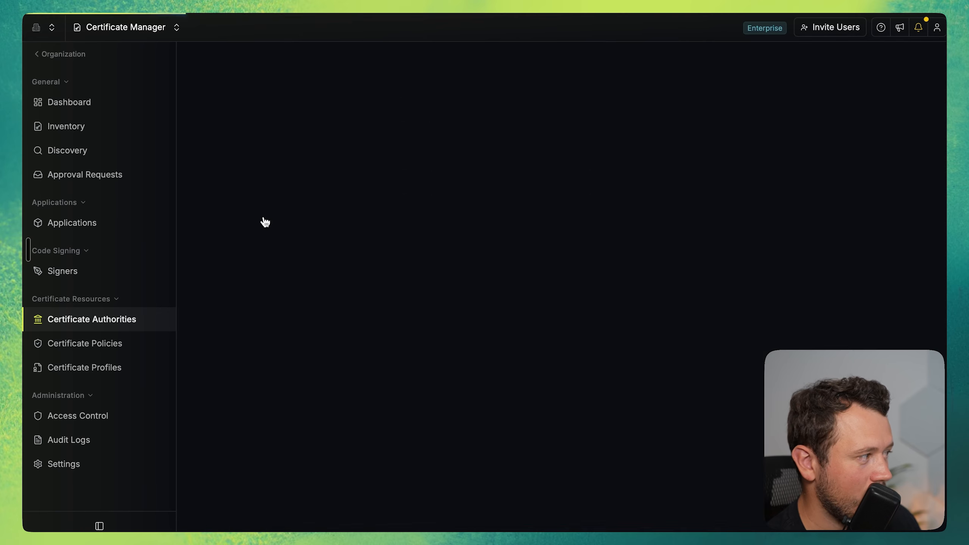
click(894, 246)
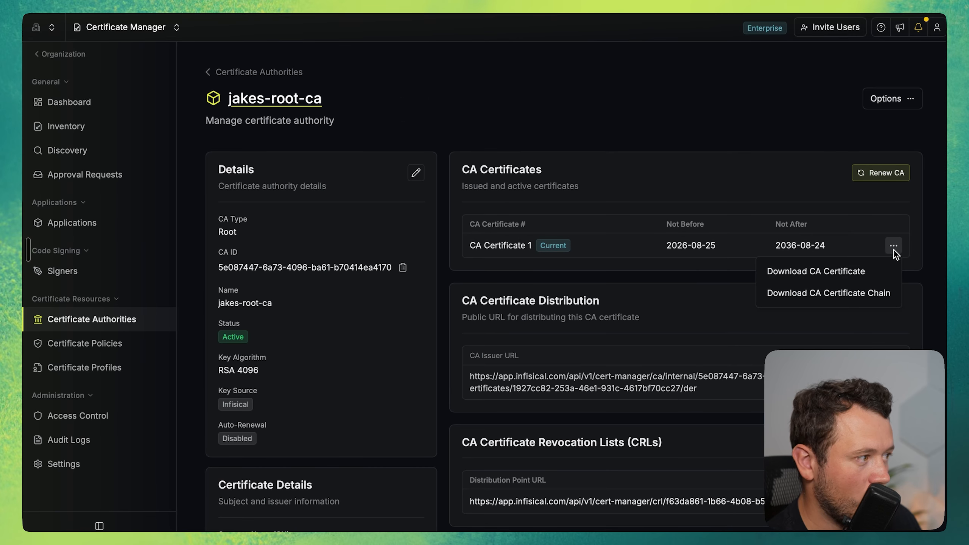
click(817, 272)
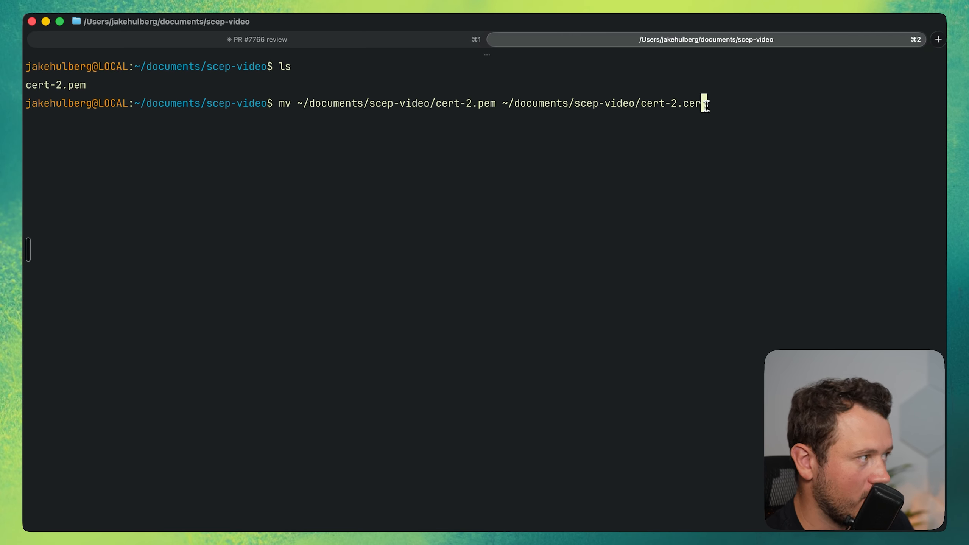
key(Return)
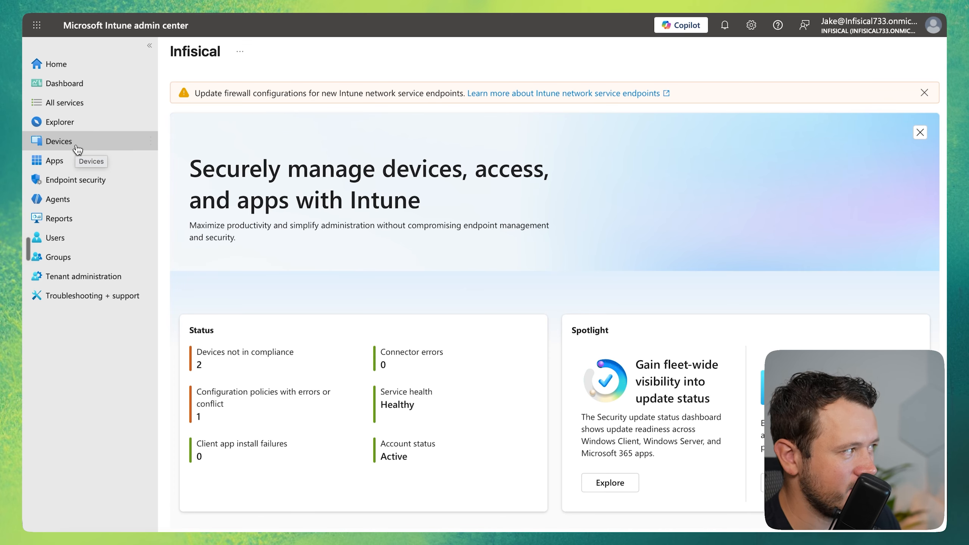
Switch to the Microsoft Intune admin center and start a new macOS device configuration policy from the Trusted certificate template.
click(85, 152)
click(223, 377)
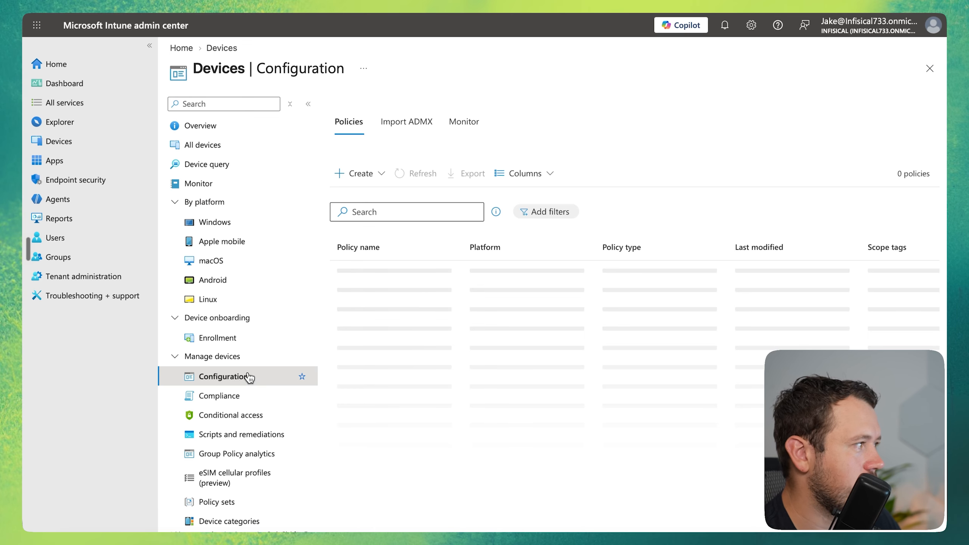
click(356, 182)
click(356, 194)
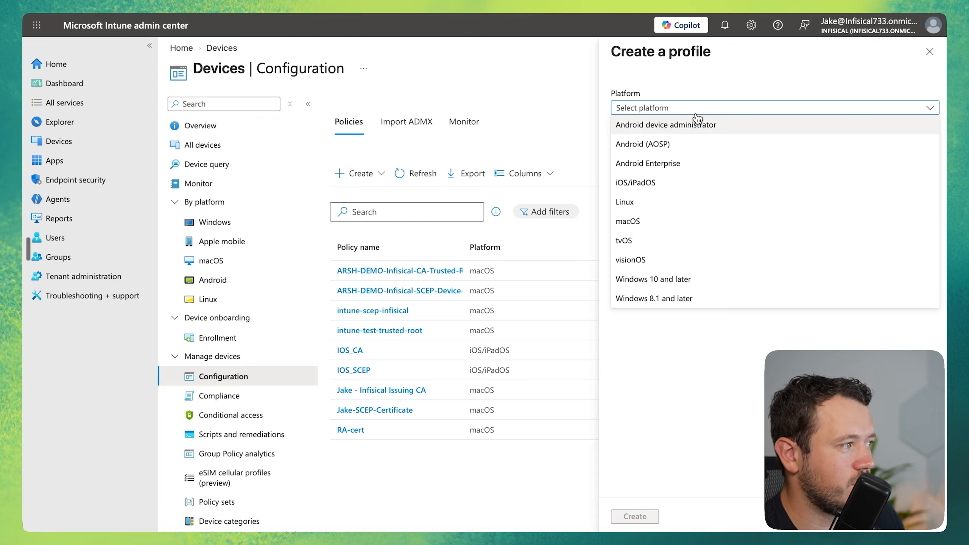
click(667, 225)
click(692, 147)
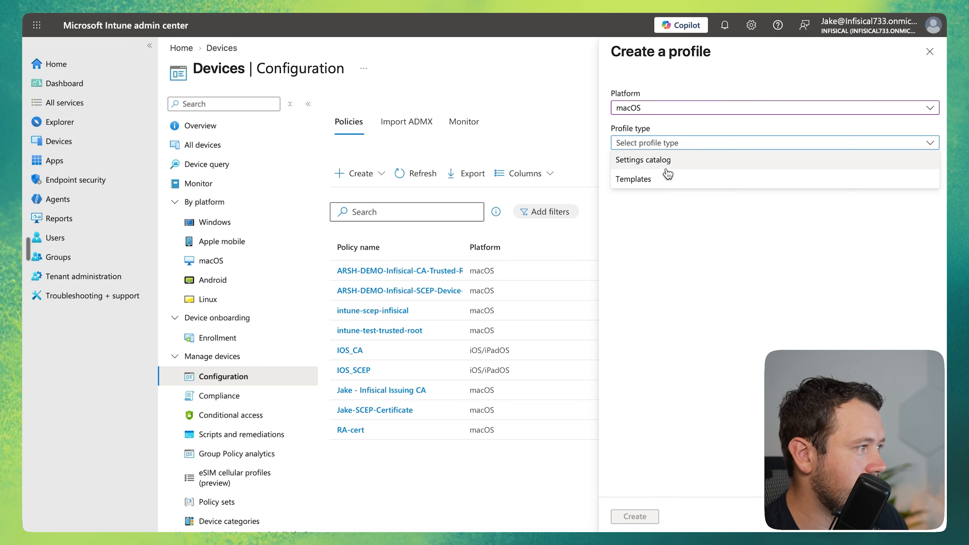
click(668, 176)
click(689, 211)
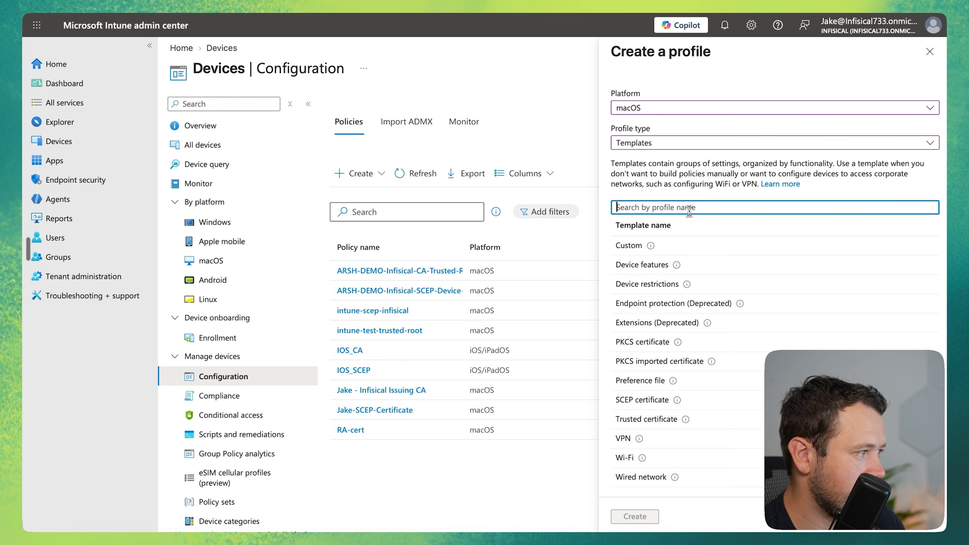
text(trus)
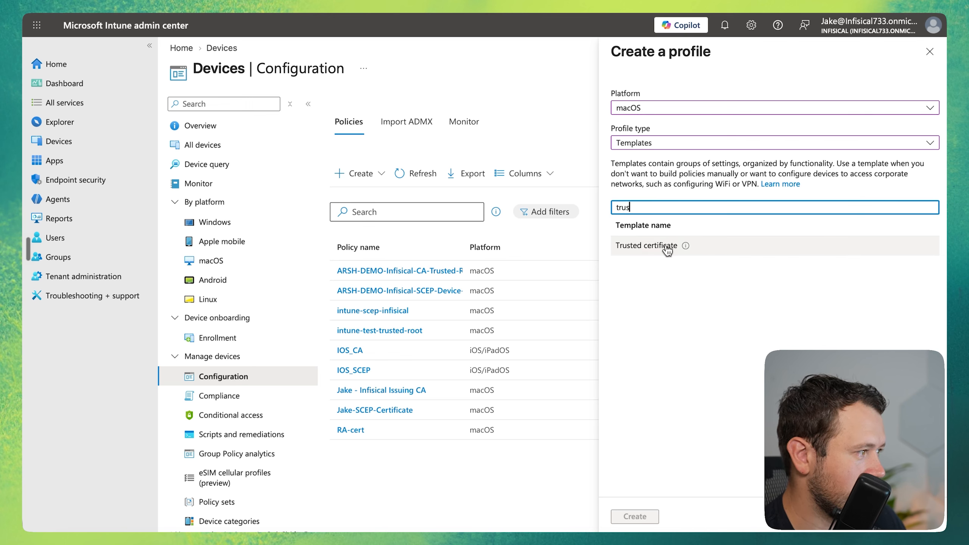
click(667, 246)
click(636, 516)
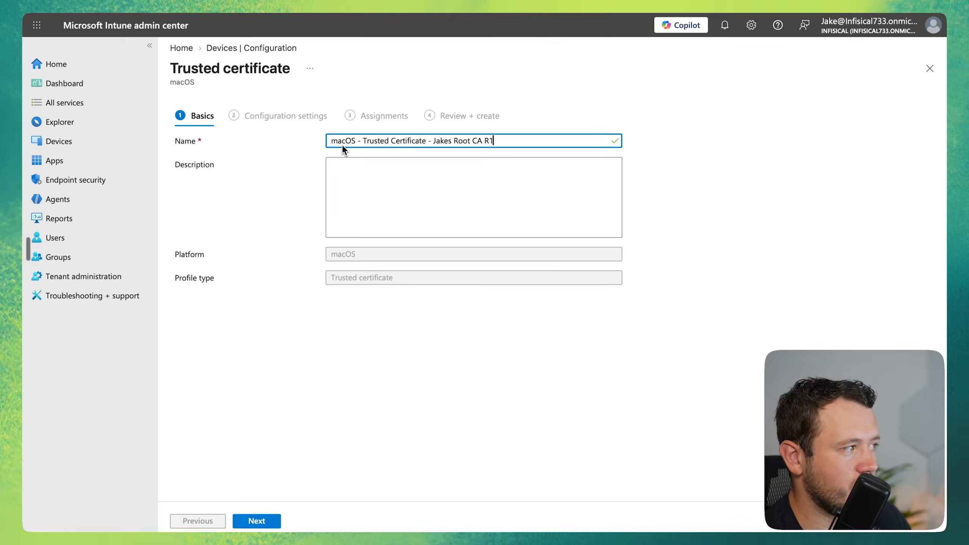
Name the profile "macOS - Trusted Certificate" plus the owner's Root CA R1, keep Device Channel deployment, and upload cert-2.cer as the certificate file.
click(255, 520)
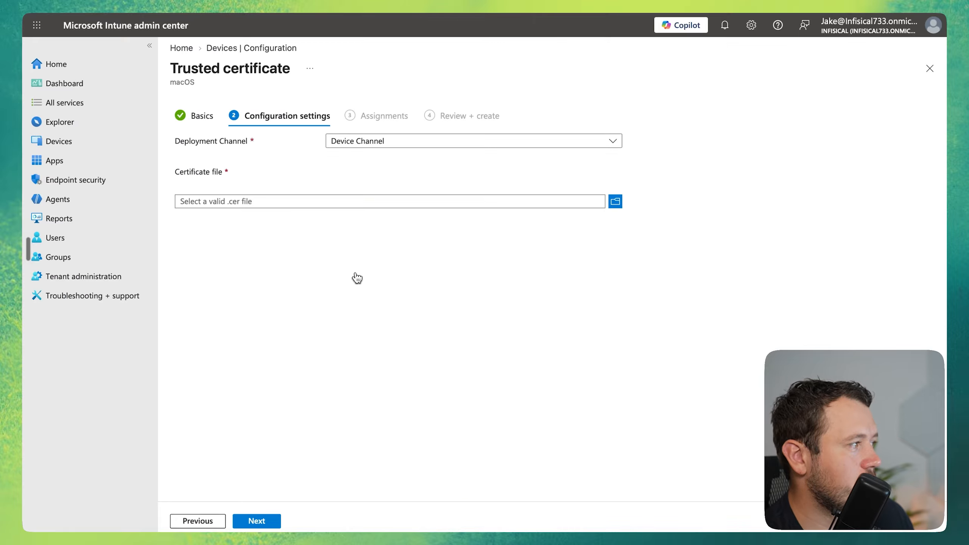
click(403, 143)
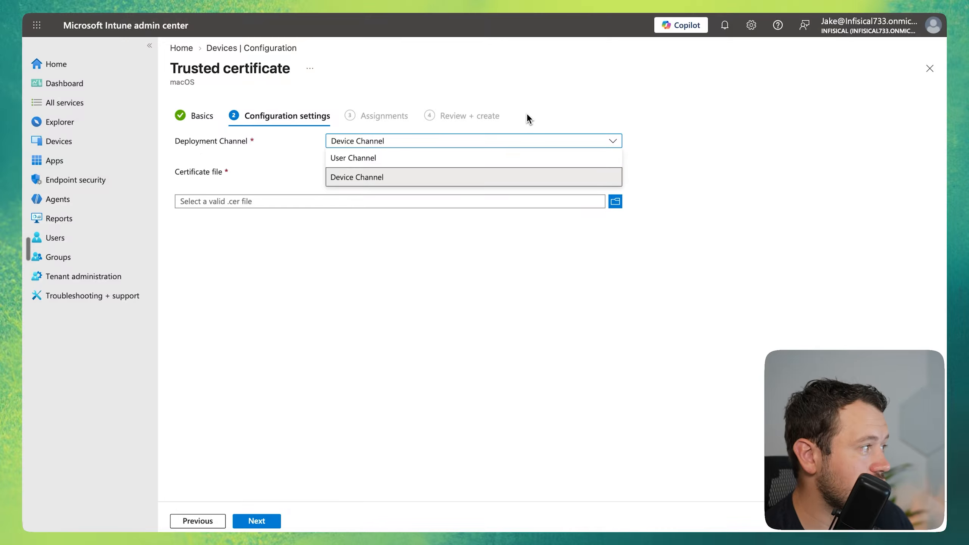
click(382, 182)
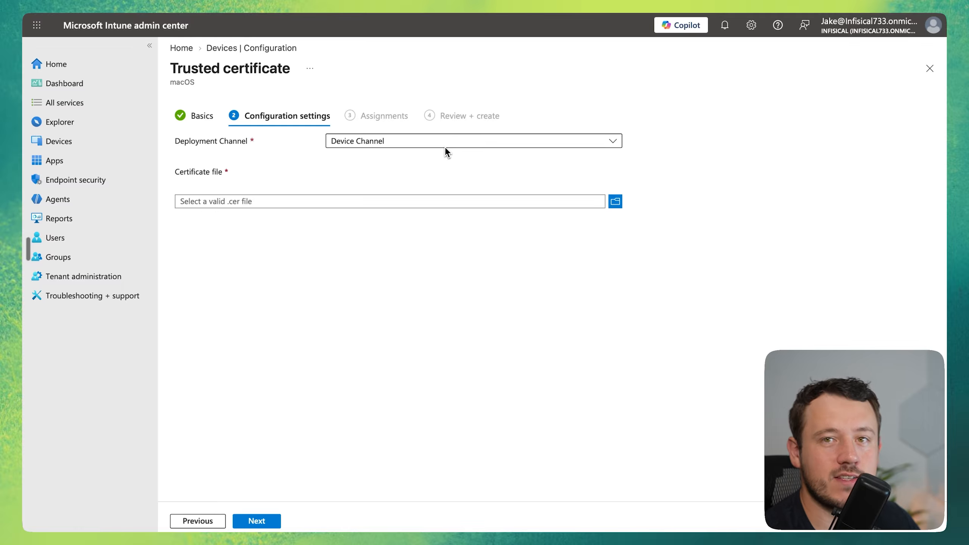
click(368, 201)
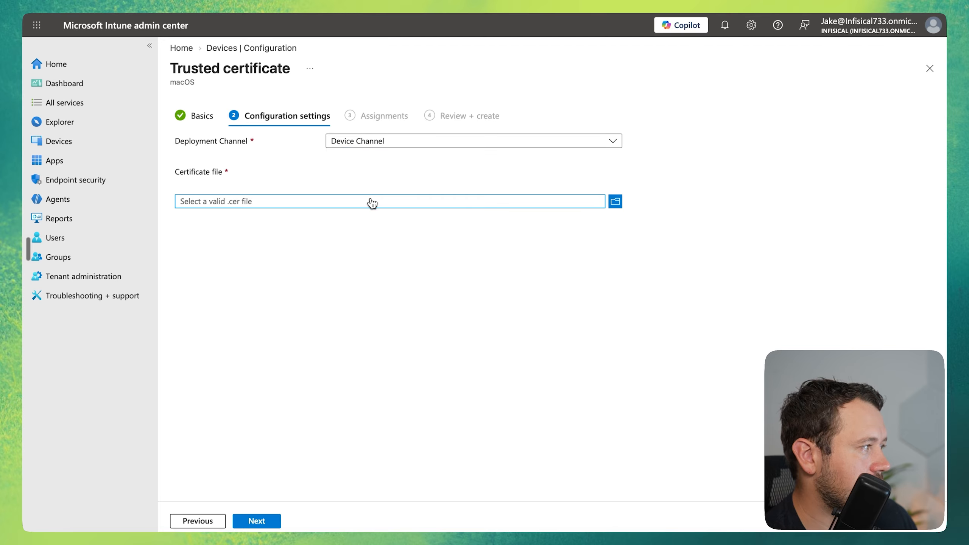
double_click(392, 196)
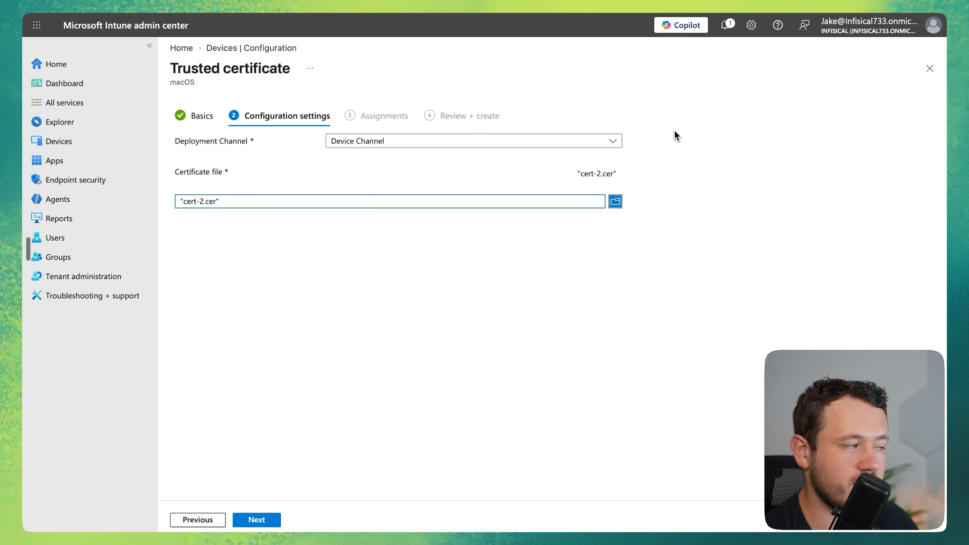
click(256, 519)
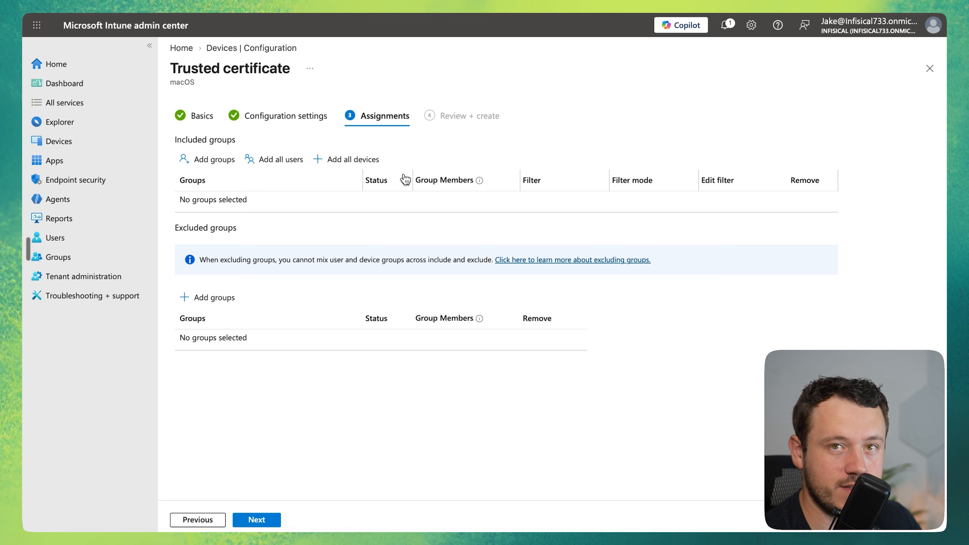
Assign the trusted certificate profile to the owner's Scep devices group and create the profile.
click(208, 159)
click(300, 284)
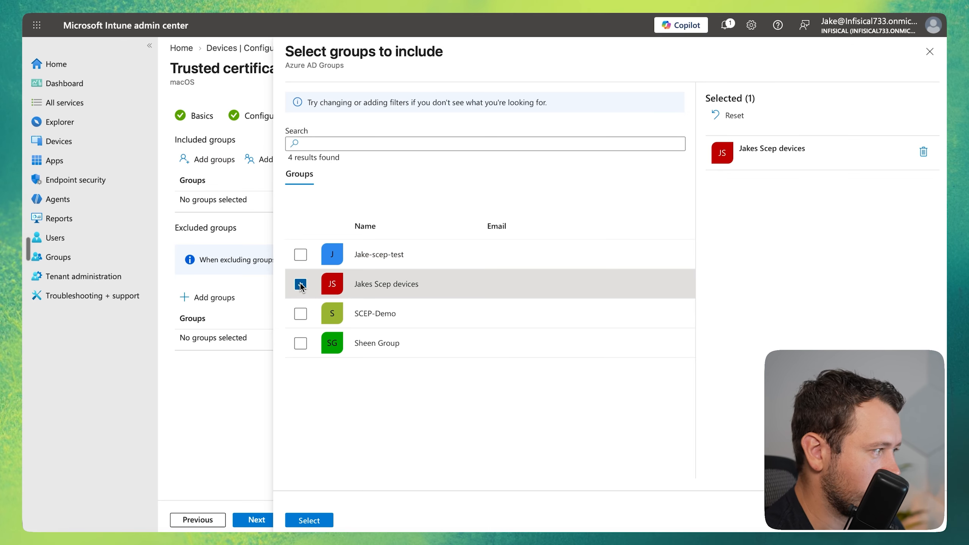
click(309, 520)
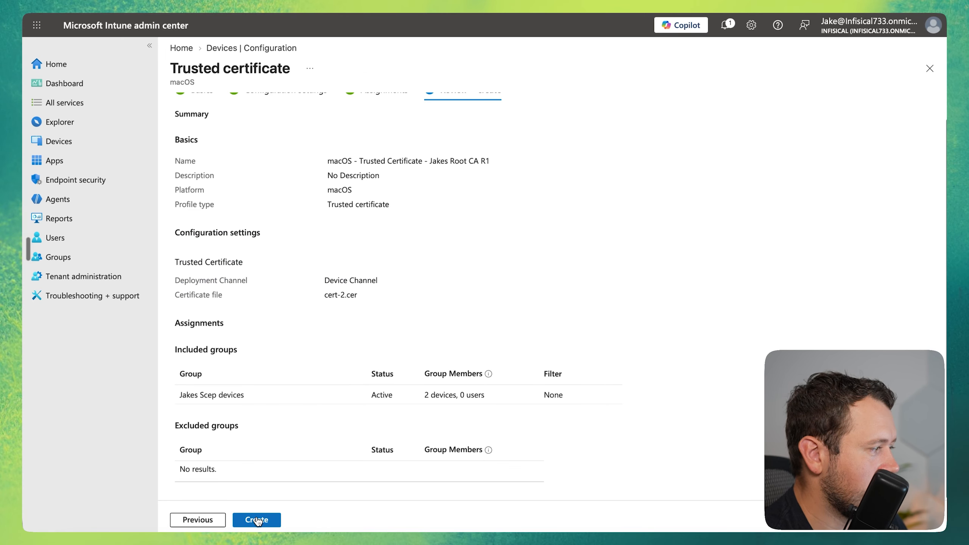
click(257, 519)
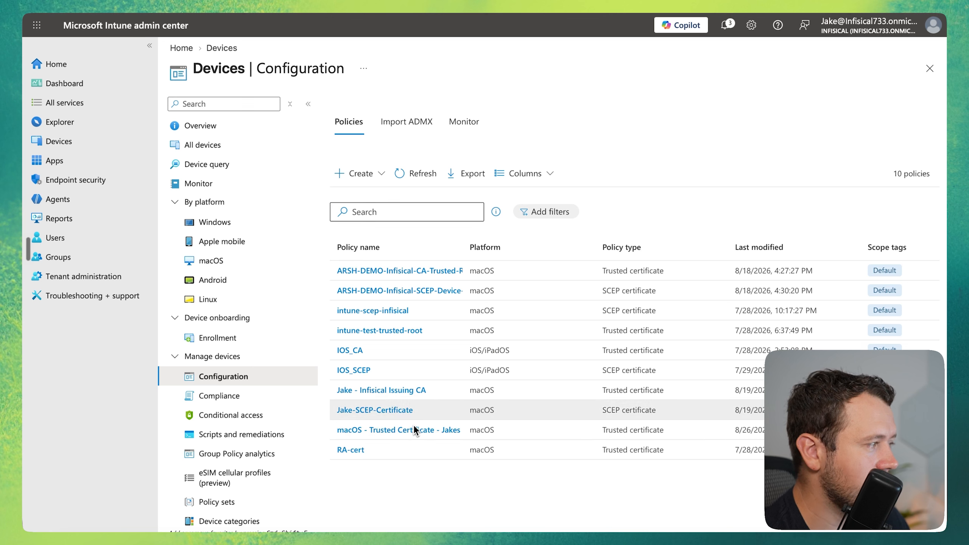
Start another new macOS configuration policy from the SCEP certificate template and proceed to its configuration settings.
click(368, 174)
click(379, 198)
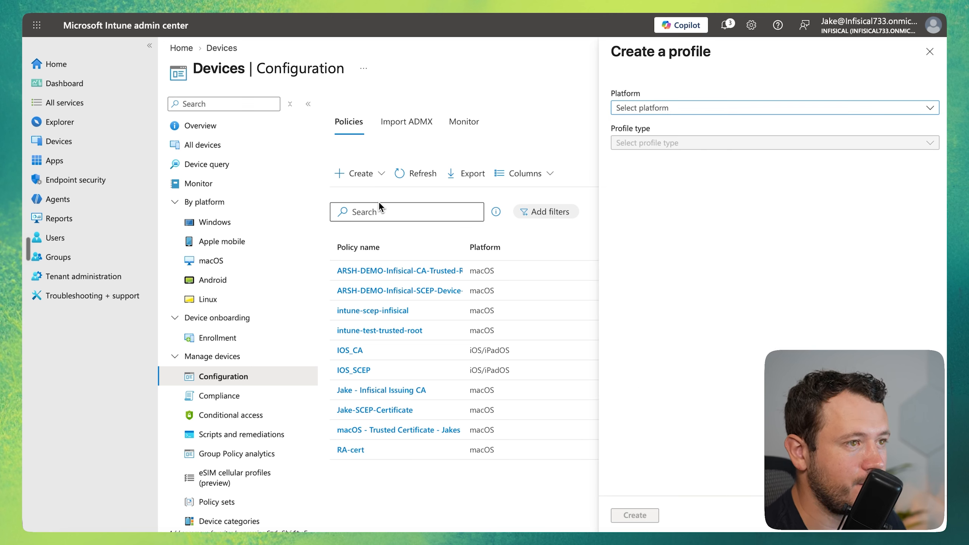
click(672, 108)
click(671, 223)
click(698, 142)
click(700, 180)
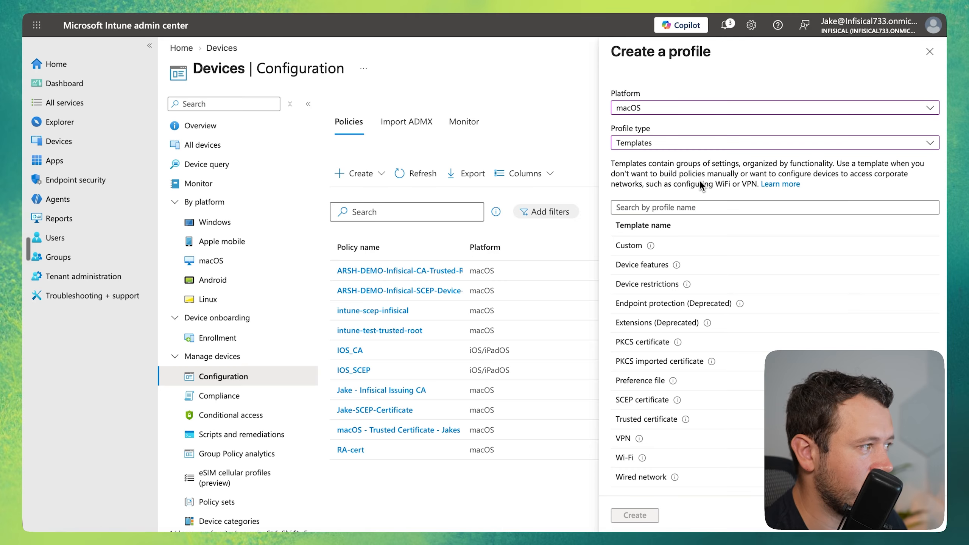
click(696, 207)
text(SCE)
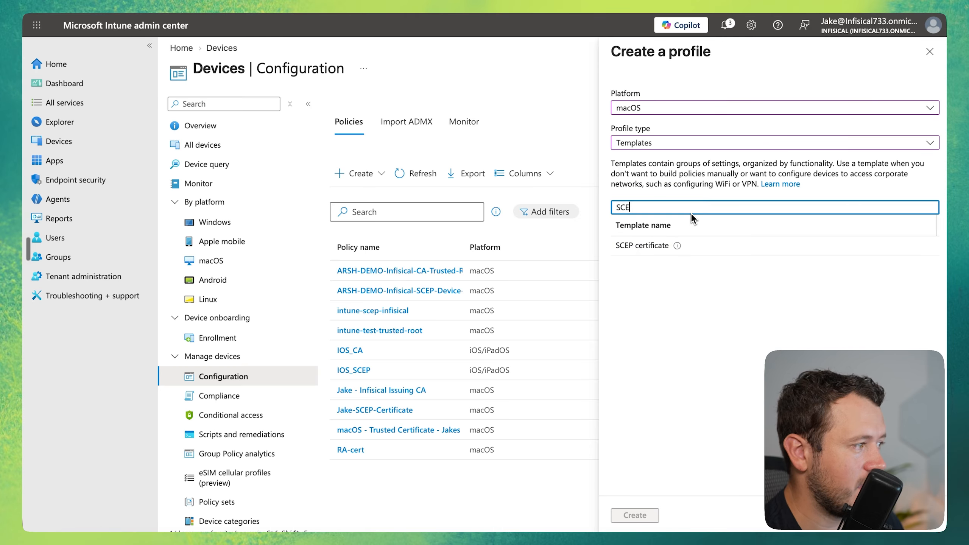
click(653, 249)
click(634, 515)
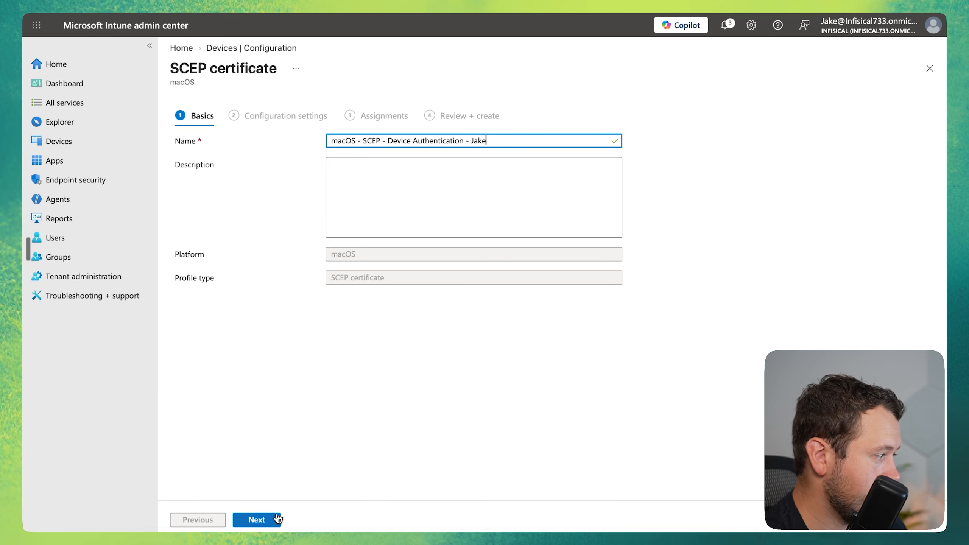
click(255, 519)
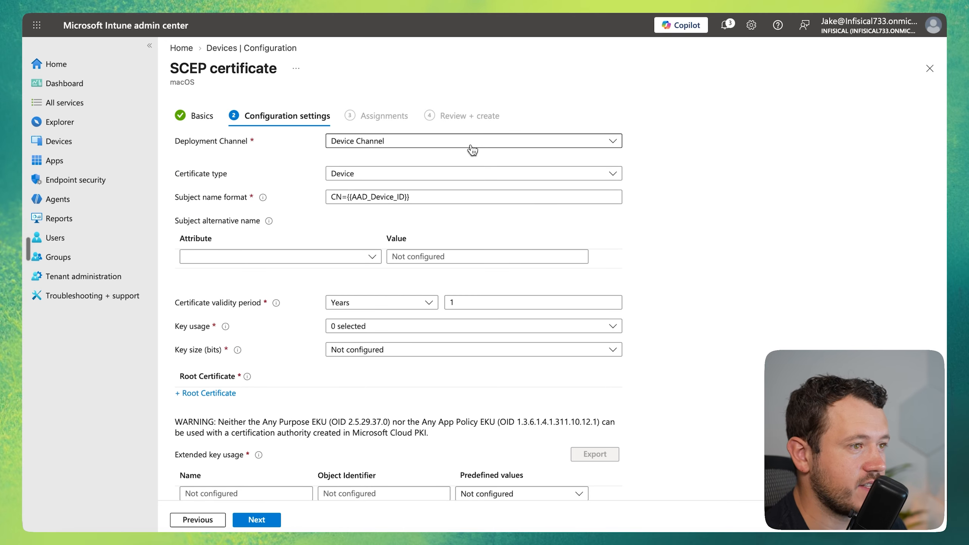
Examine the deployment channel options and the AAD_Device_ID variable in the subject name format.
click(472, 147)
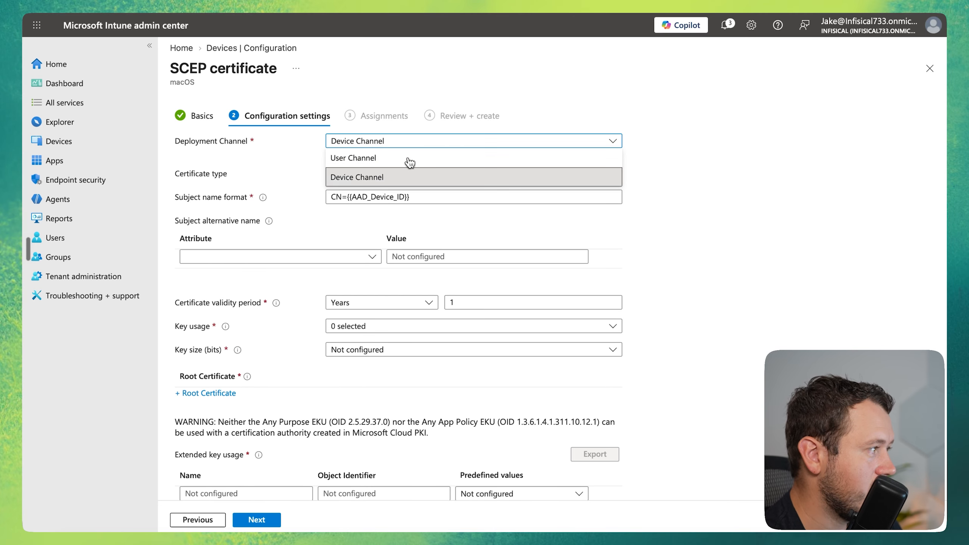
click(750, 156)
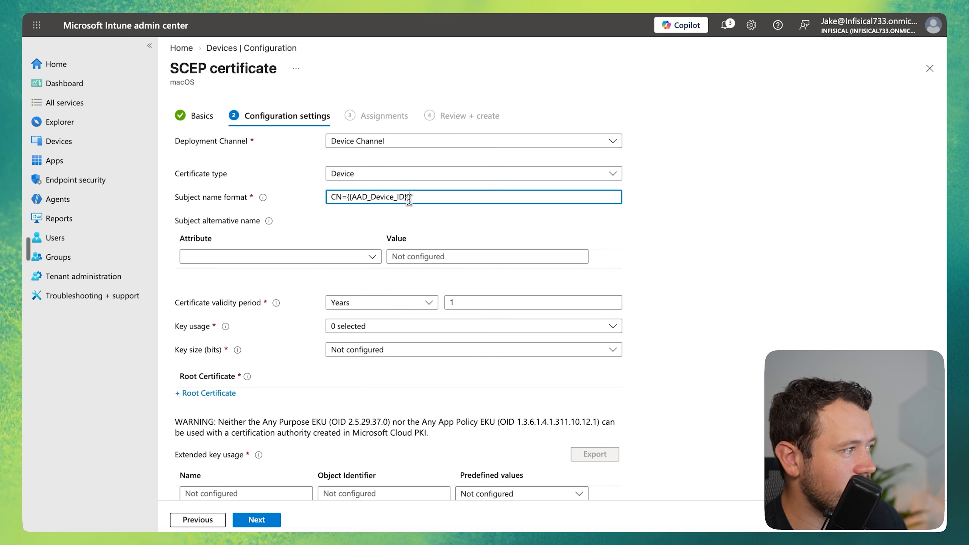
drag(406, 197, 366, 198)
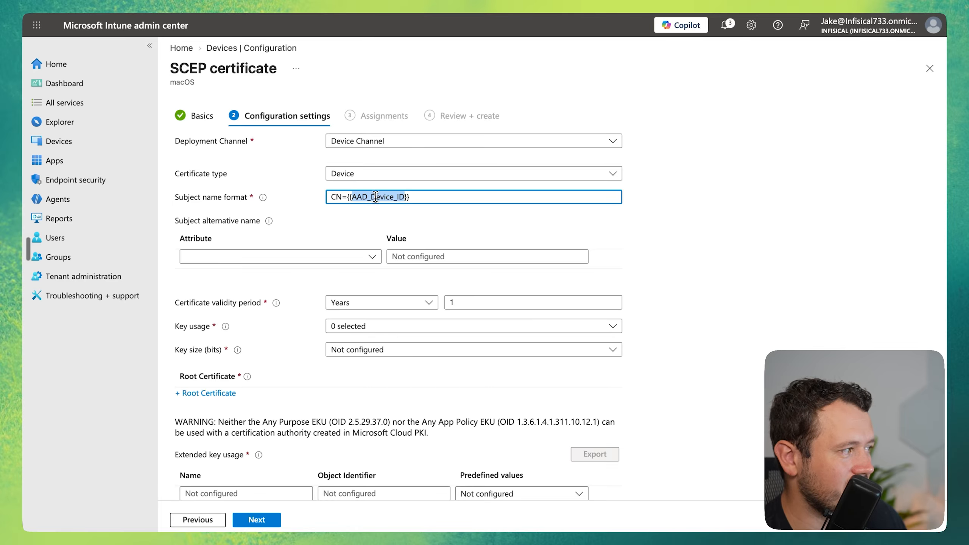
click(448, 196)
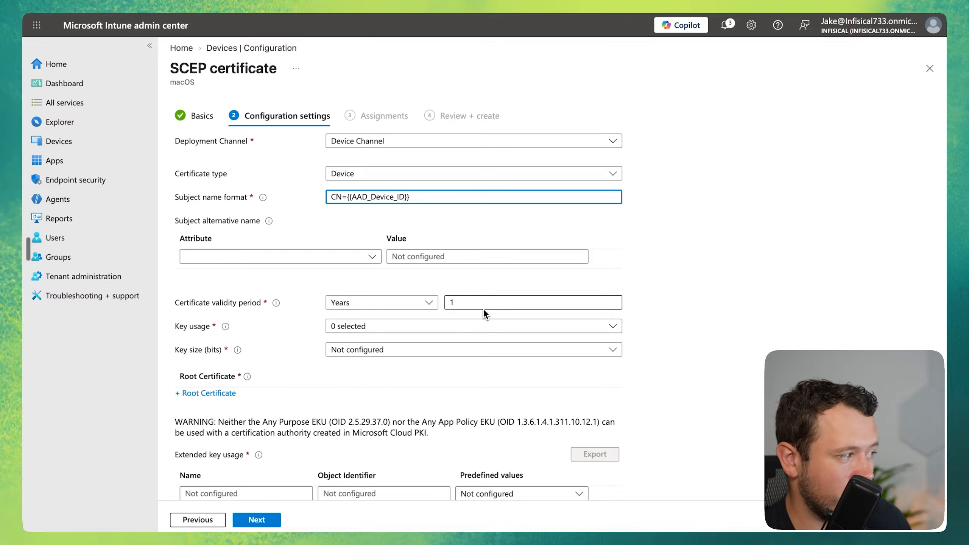
Set the SCEP certificate's key usage to Digital signature and Key encipherment, and its key size to 2048 bits.
click(420, 325)
click(336, 343)
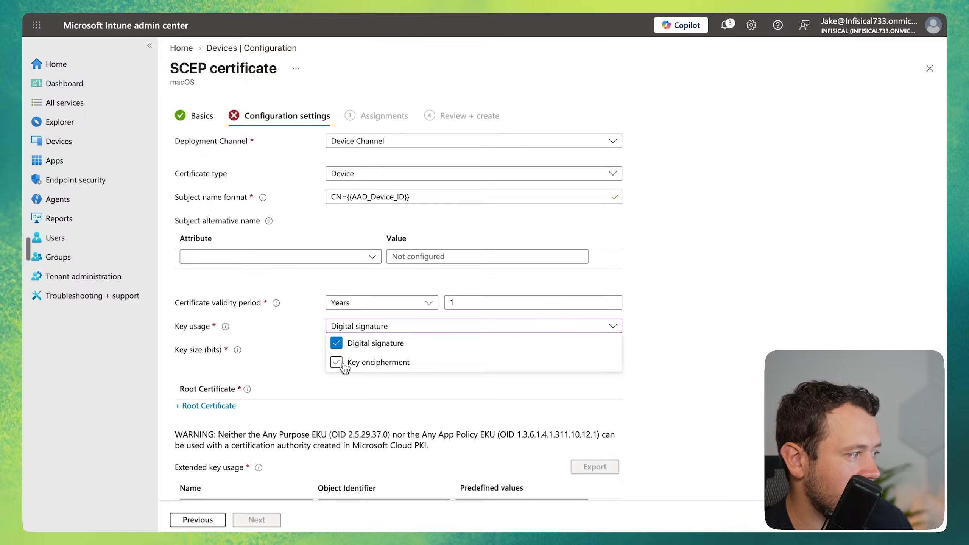
click(336, 362)
click(692, 287)
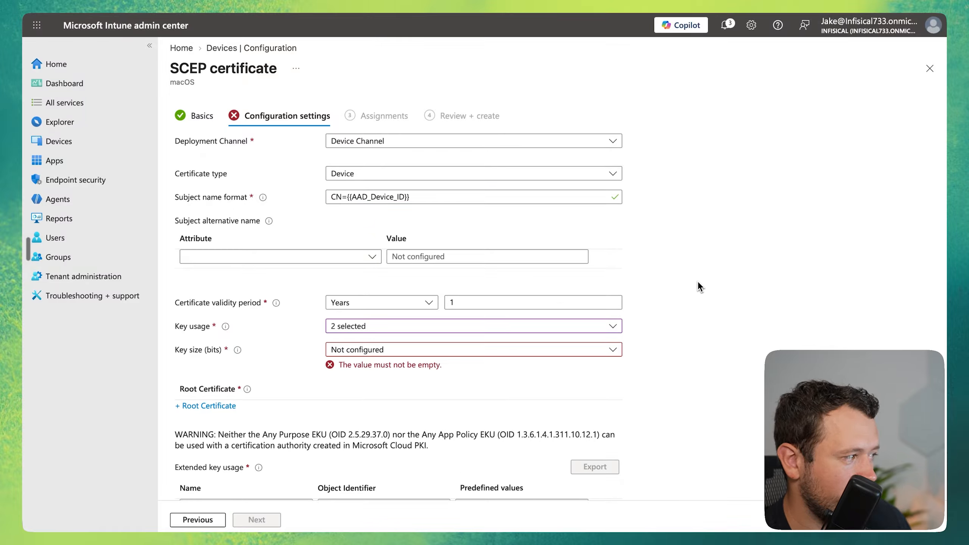
click(382, 350)
click(372, 402)
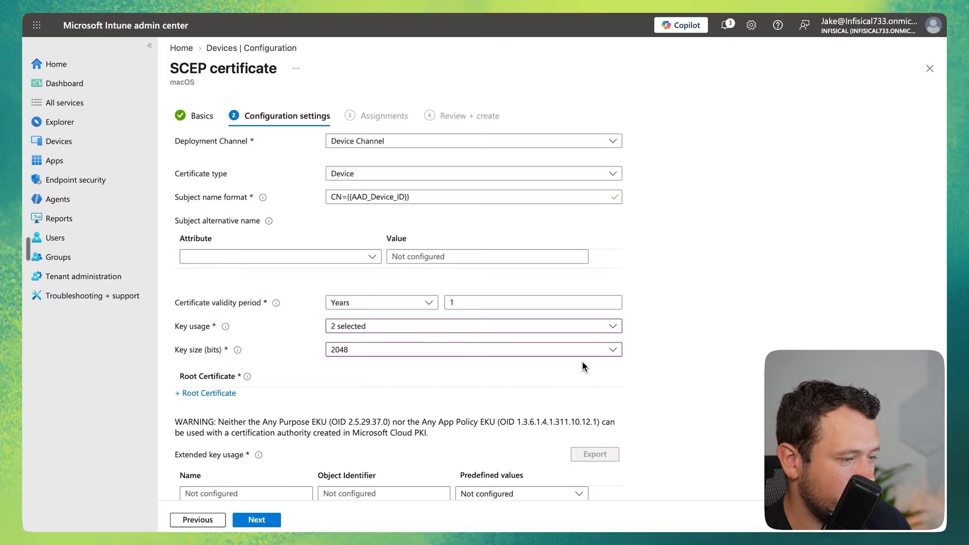
Select the newly created macOS trusted certificate profile as root certificate and add Client Authentication as an extended key usage.
scroll(582, 360, down, 1)
click(206, 356)
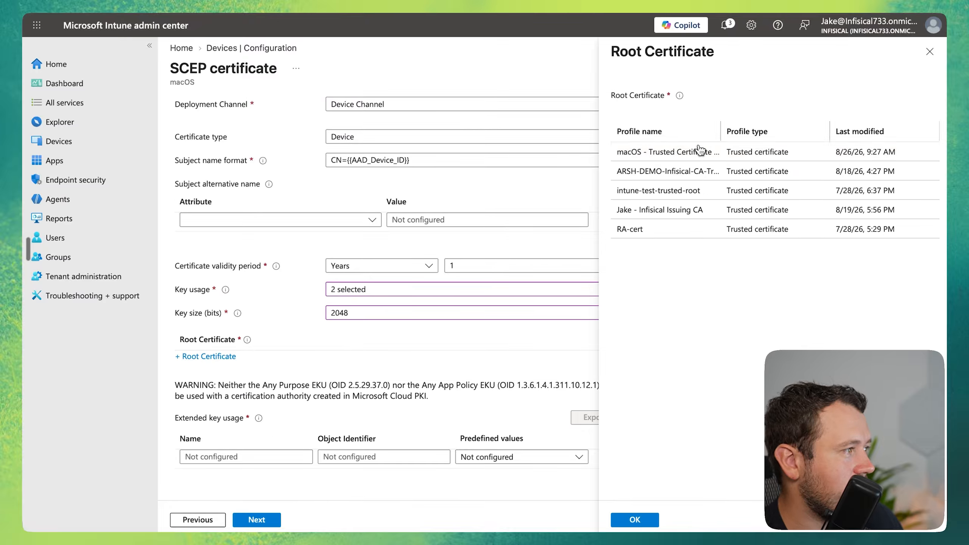
drag(722, 135, 784, 141)
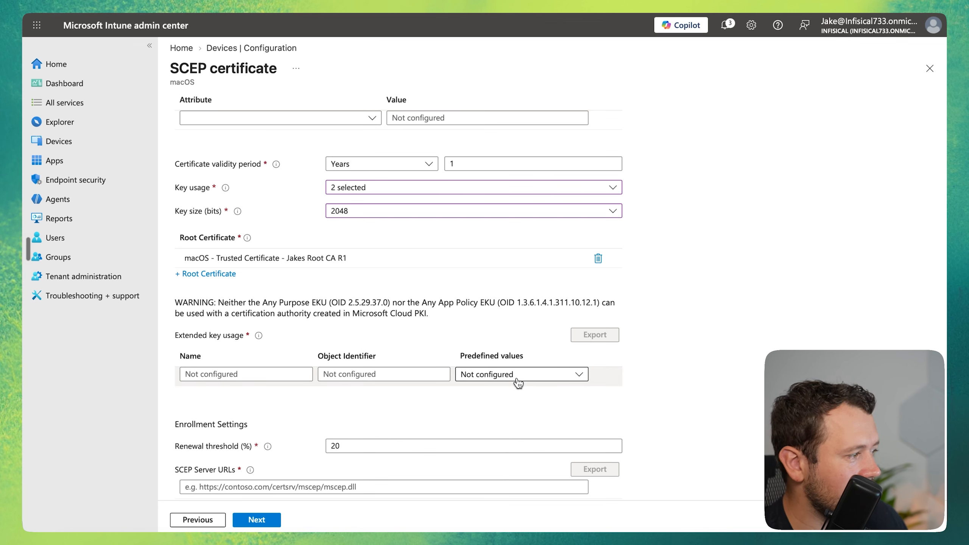
click(534, 374)
click(515, 433)
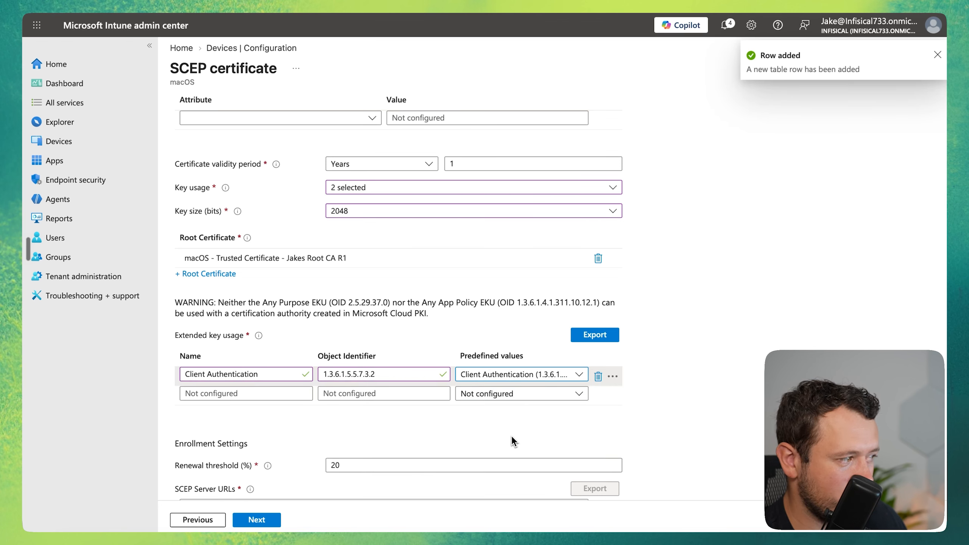
Switch to Infisical Certificate Manager and copy the SCEP endpoint URL of the intune-device-auth profile in the corporate laptops application.
scroll(512, 436, down, 2)
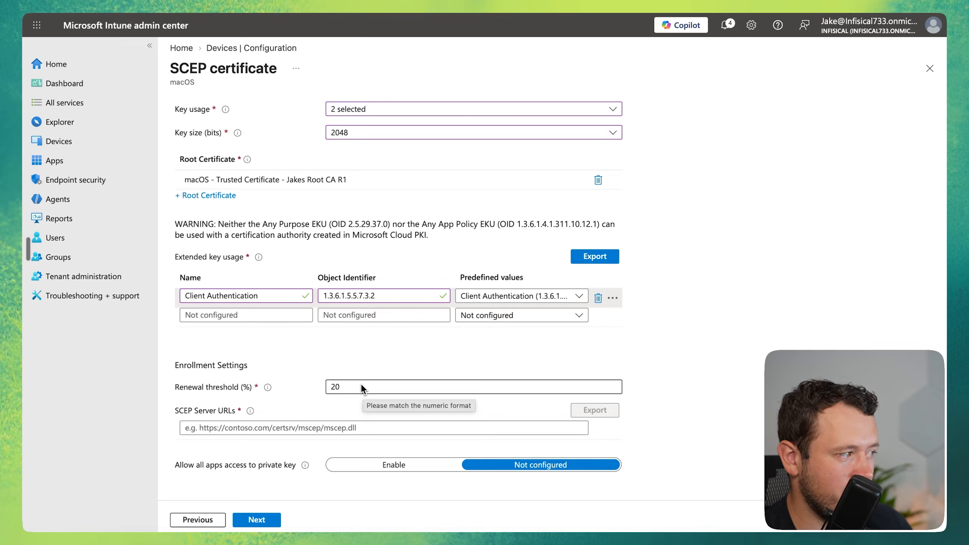
scroll(360, 383, down, 1)
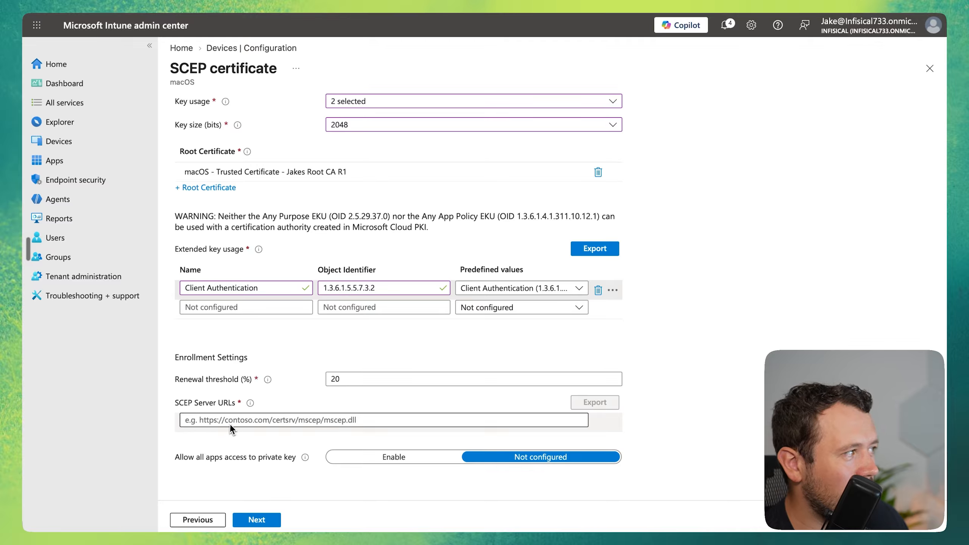
click(321, 5)
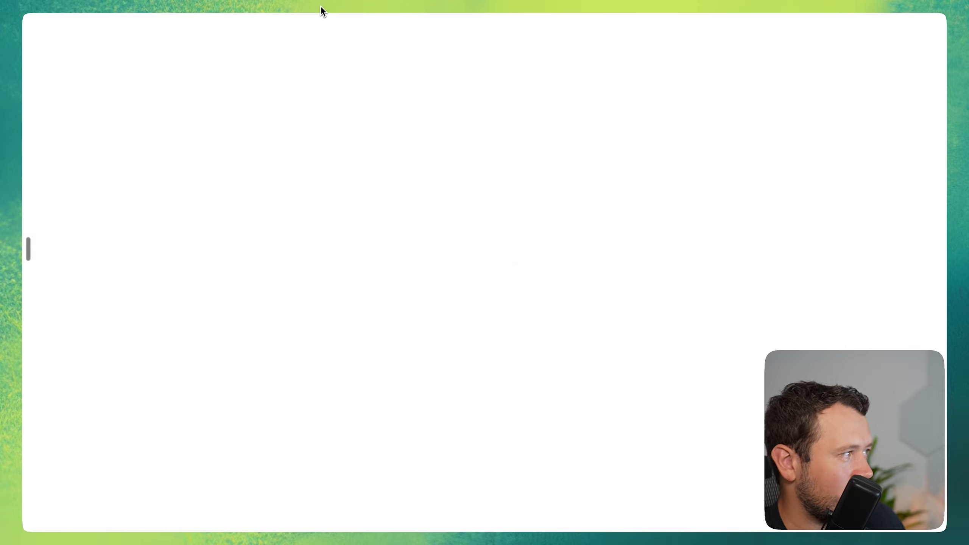
click(95, 222)
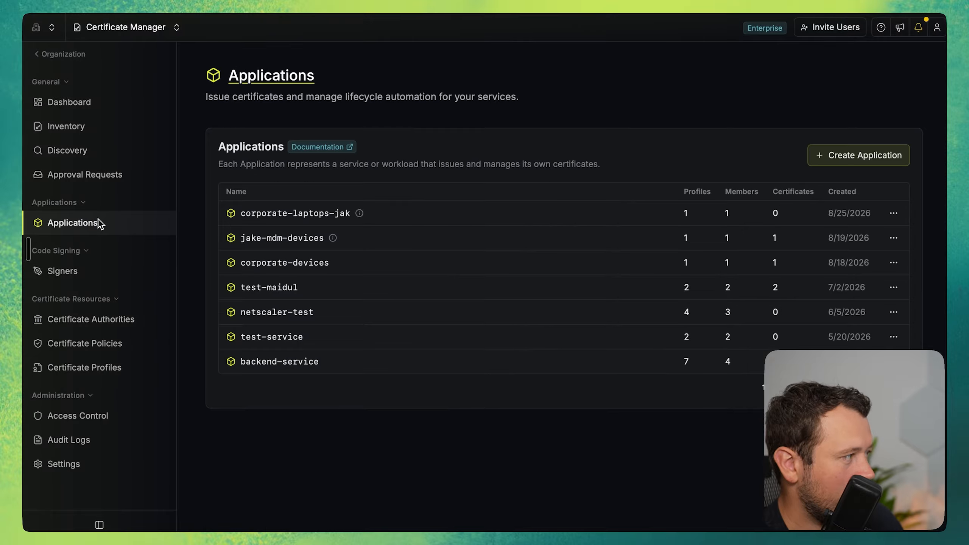
click(326, 223)
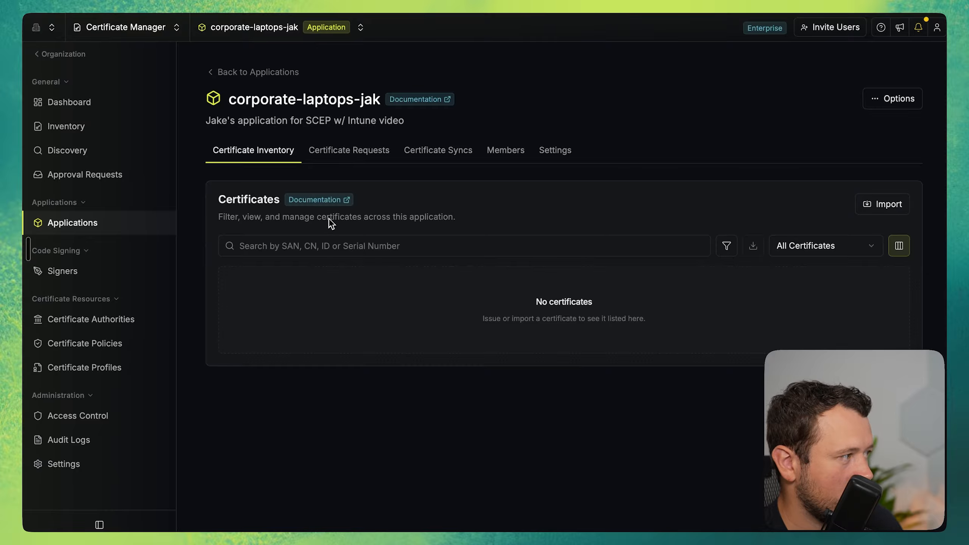
click(553, 151)
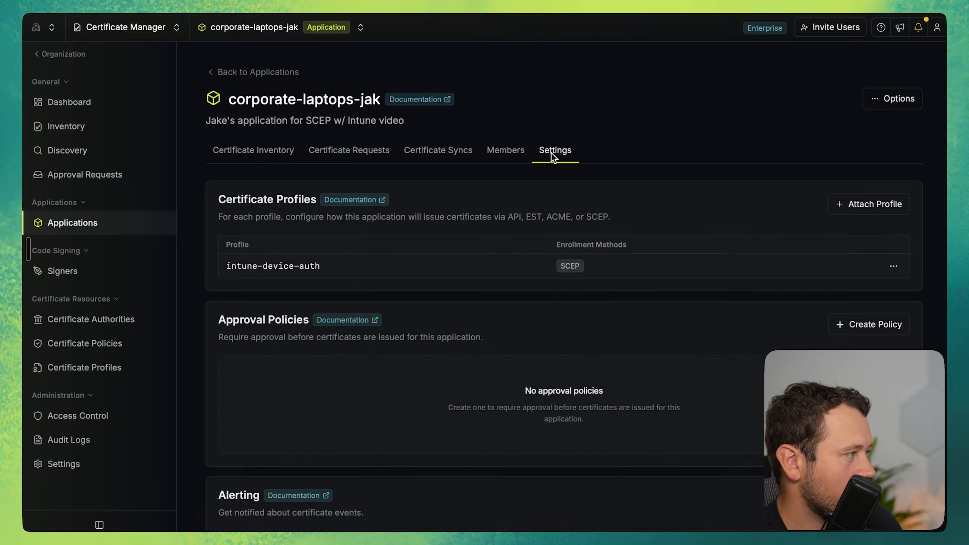
click(573, 269)
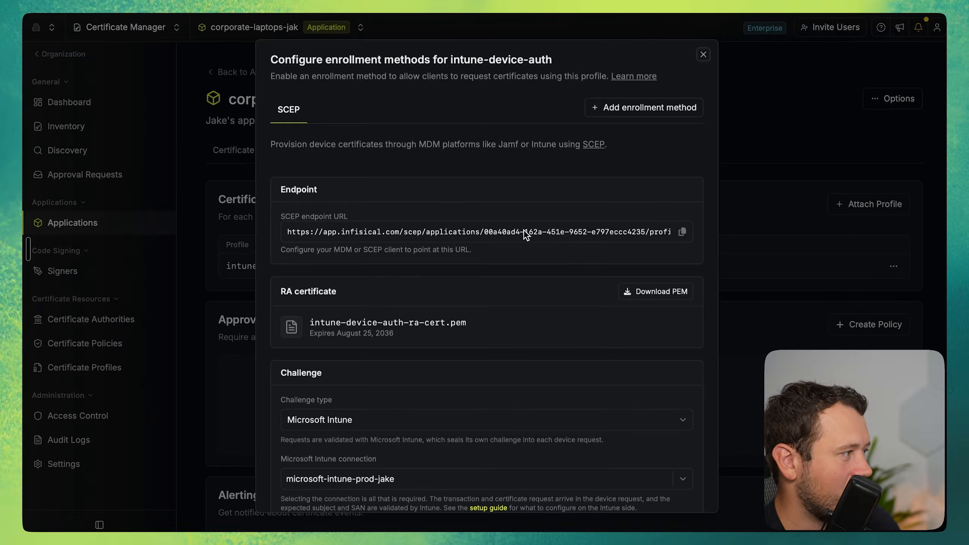
click(682, 232)
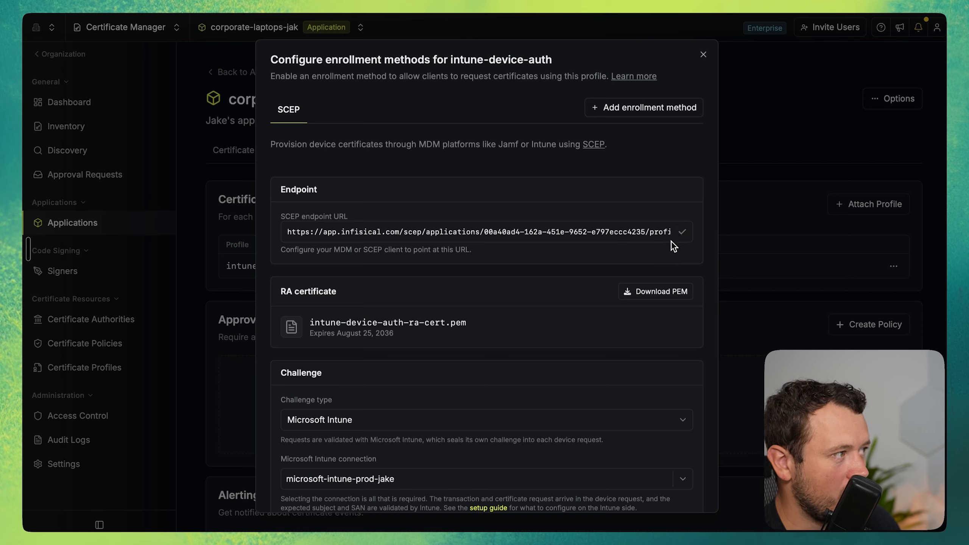
Return to Intune and paste the copied endpoint URL as the SCEP server URL in the enrollment settings.
key(ctrl+Tab)
click(322, 418)
key(ctrl+v)
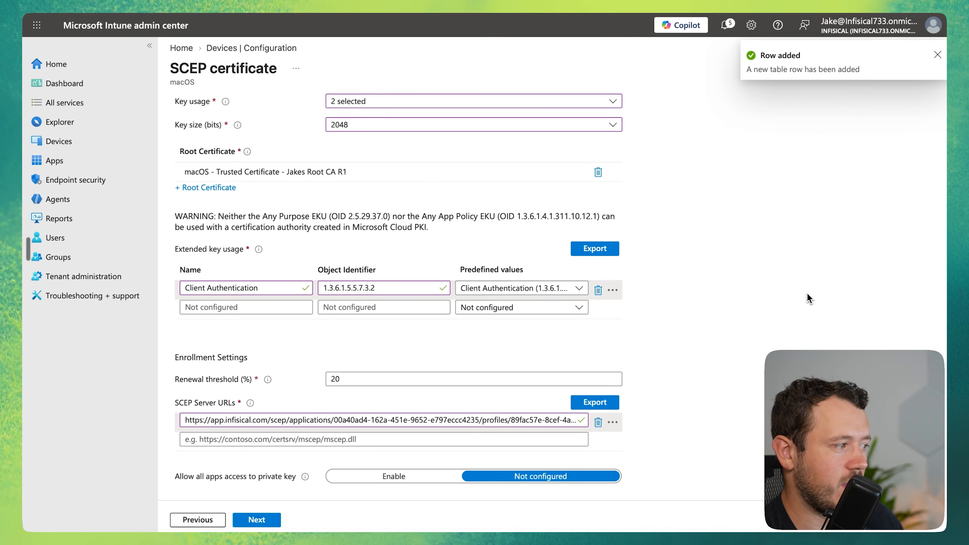
scroll(807, 291, down, 1)
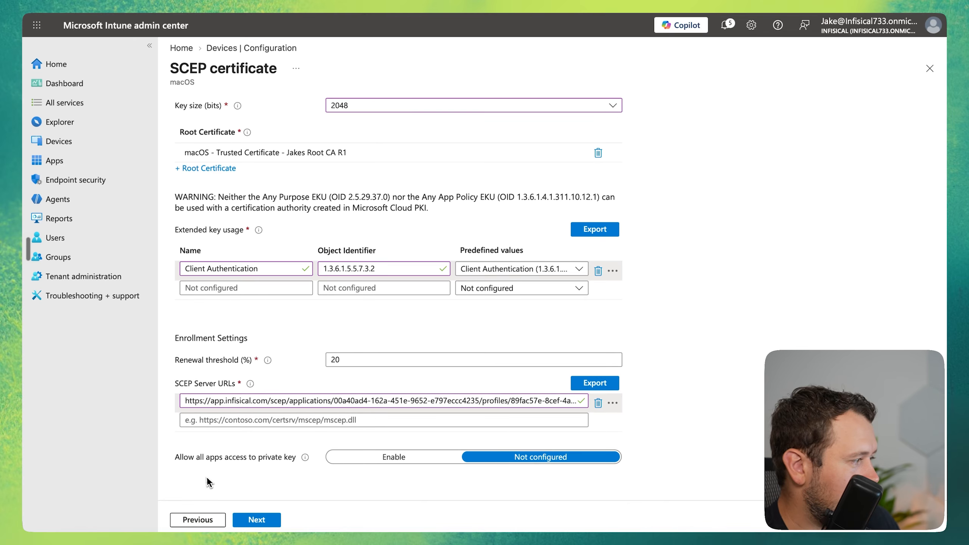
Assign the SCEP certificate profile to the SCEP devices group and create the policy.
click(256, 519)
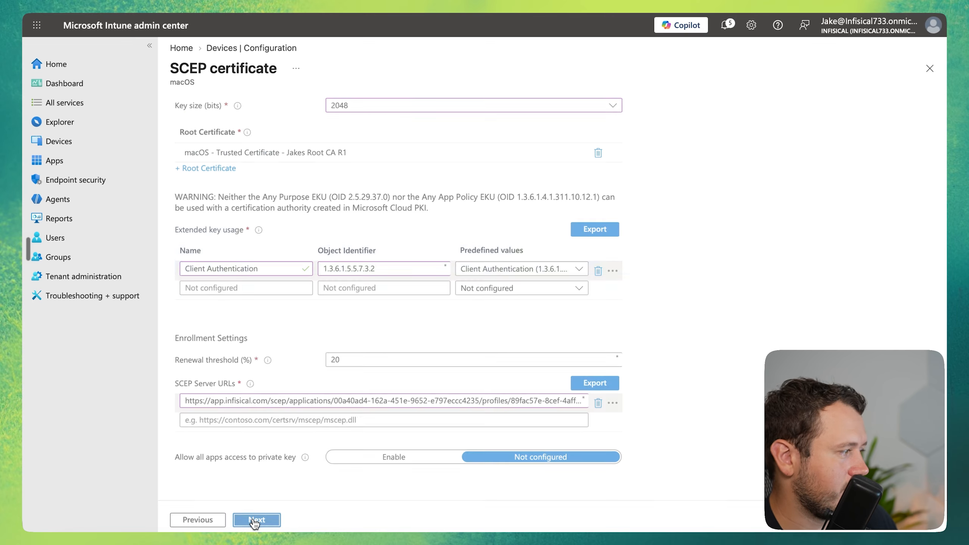
click(222, 170)
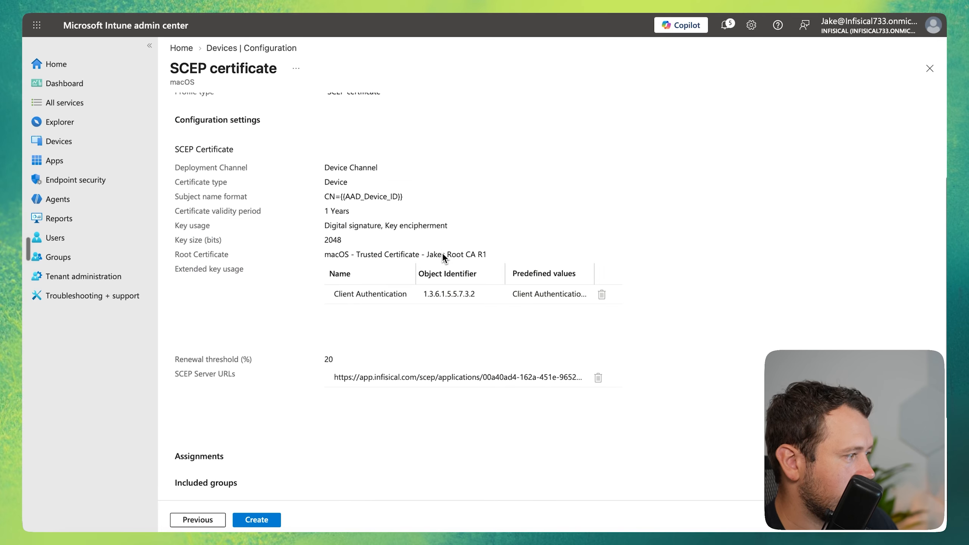
scroll(416, 290, down, 3)
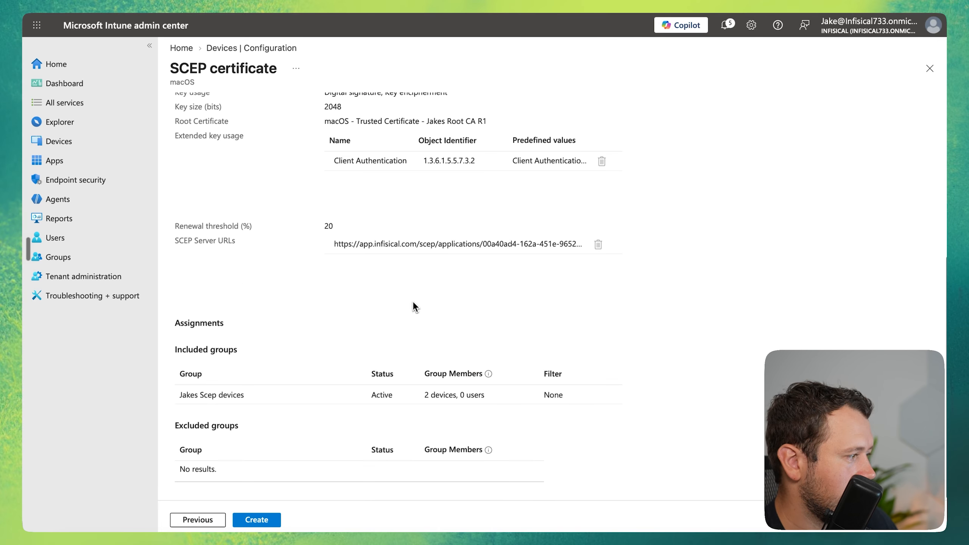
click(257, 520)
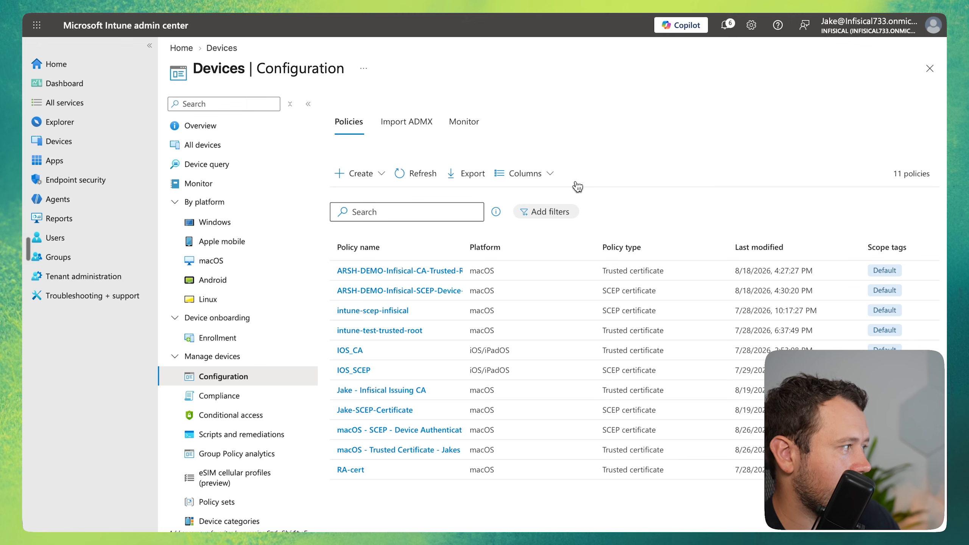
Open the enrolled macOS virtual machine in the device list and sync it with Intune.
click(107, 142)
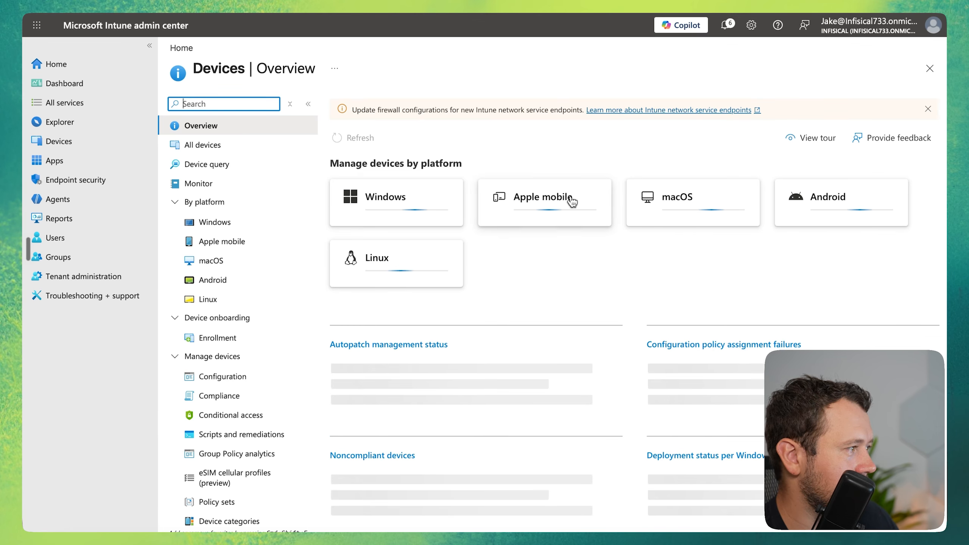
click(669, 203)
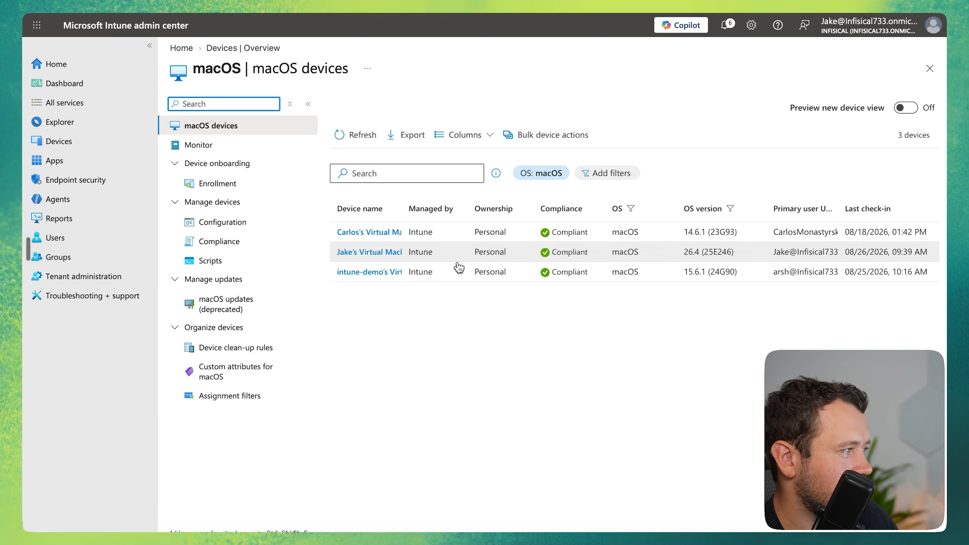
click(457, 264)
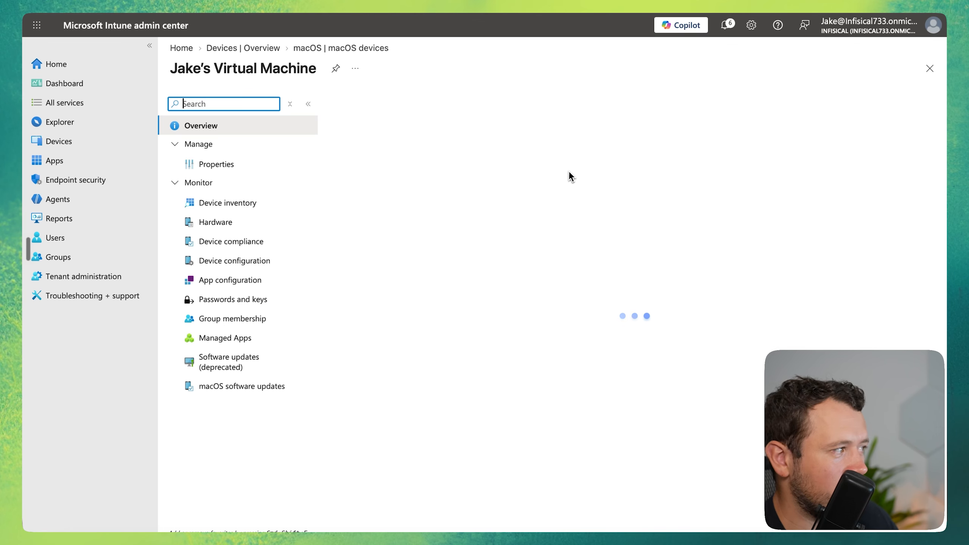
click(556, 104)
click(354, 180)
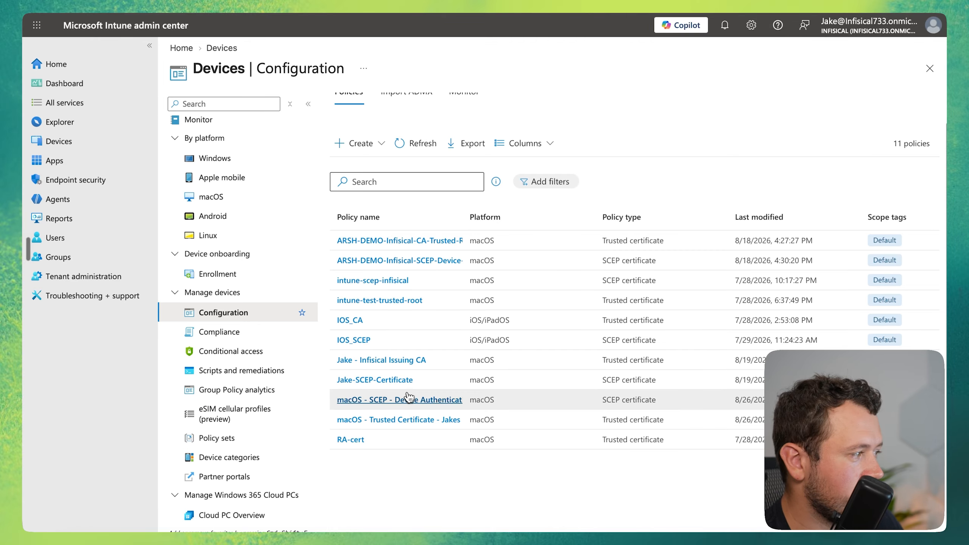
Open the check-in report of the macOS SCEP device authentication policy, and examine the scep-enrollment event in Infisical's audit logs.
click(408, 399)
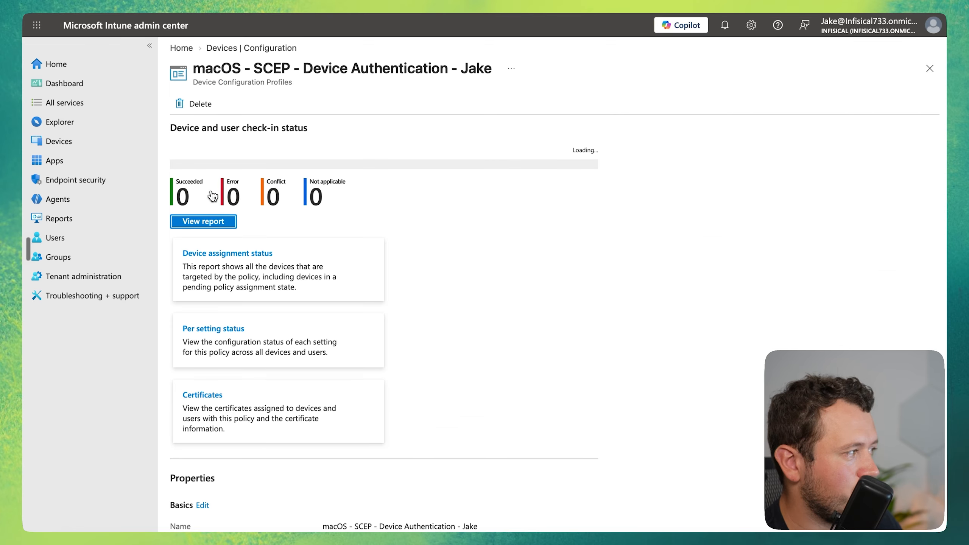
click(197, 222)
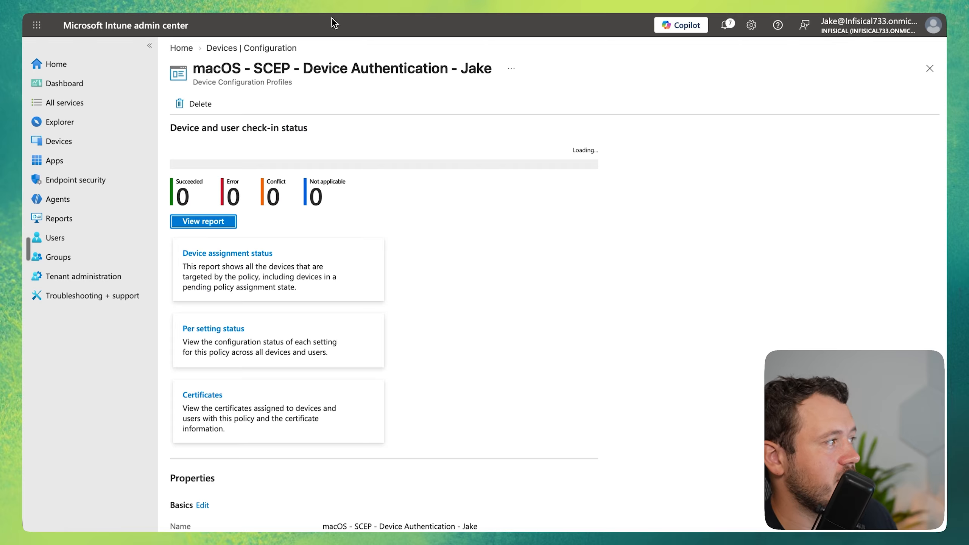
click(327, 6)
click(183, 228)
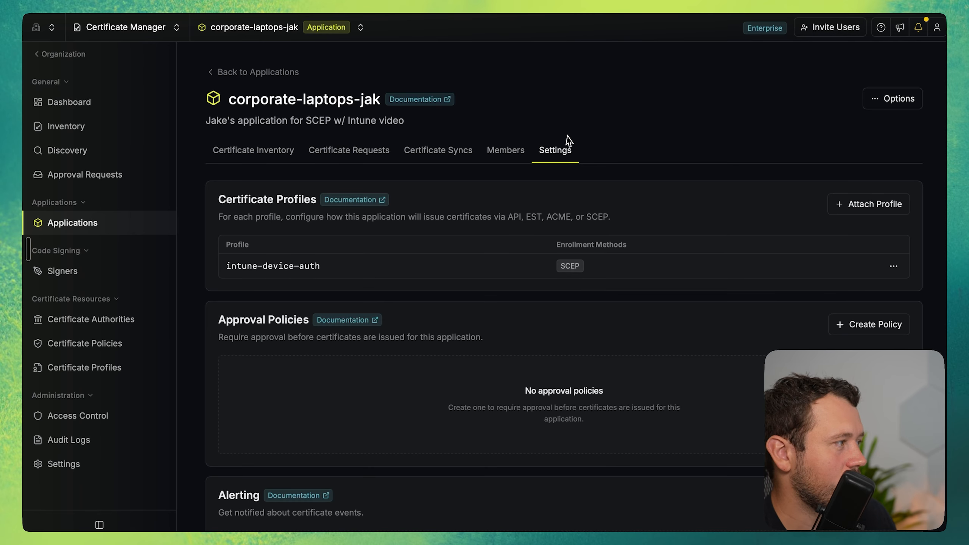
click(76, 440)
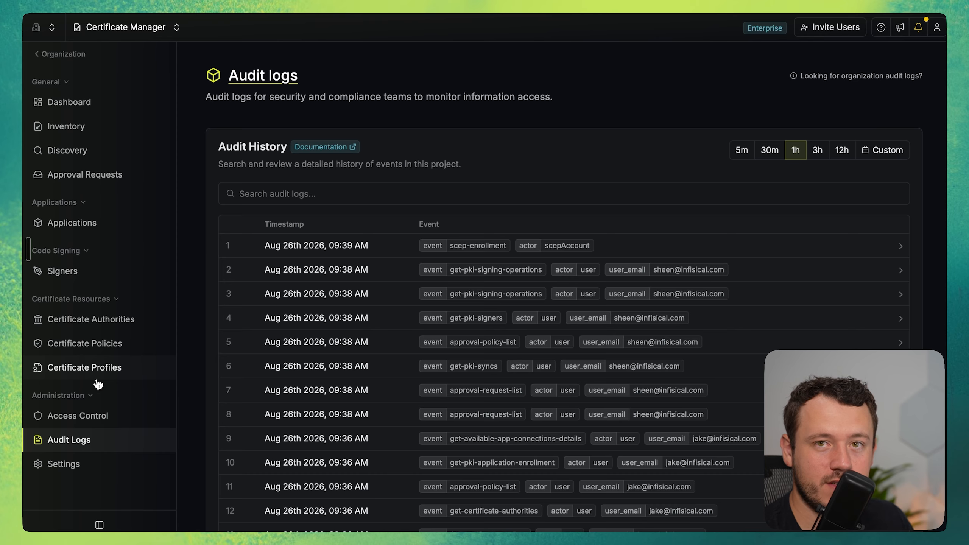
click(631, 252)
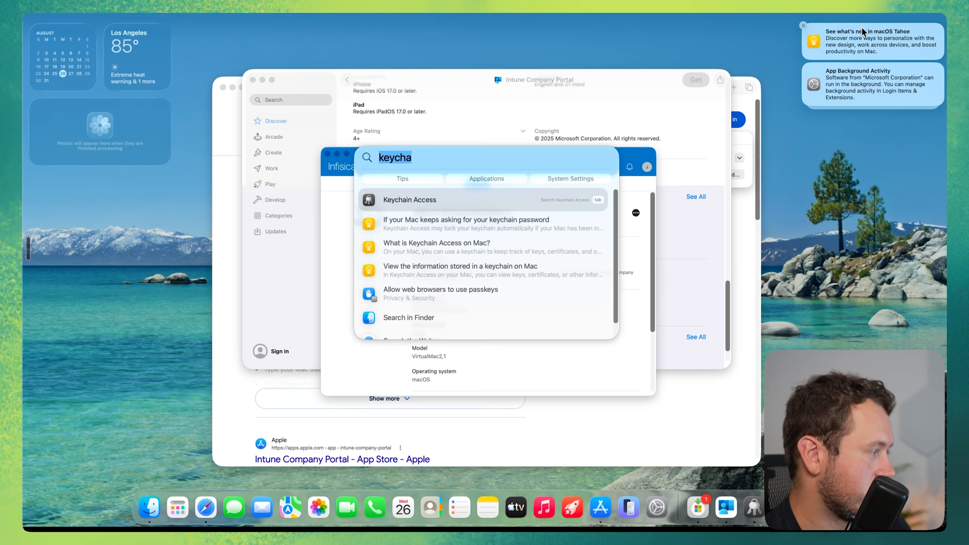
Switch to the macOS virtual machine, open Keychain Access and show the items in the System keychain.
key(BackSpace)
key(BackSpace)
key(BackSpace)
text(chain Access)
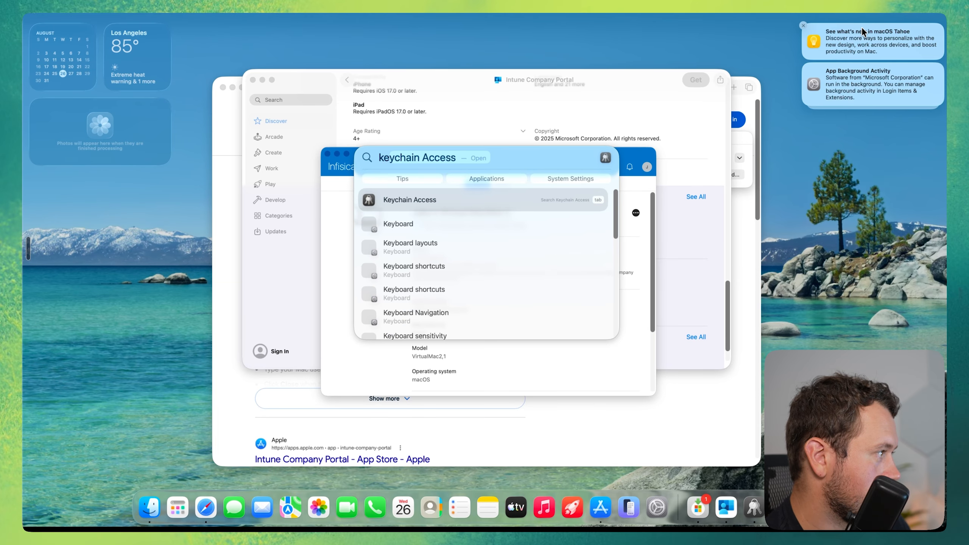
key(Return)
click(314, 212)
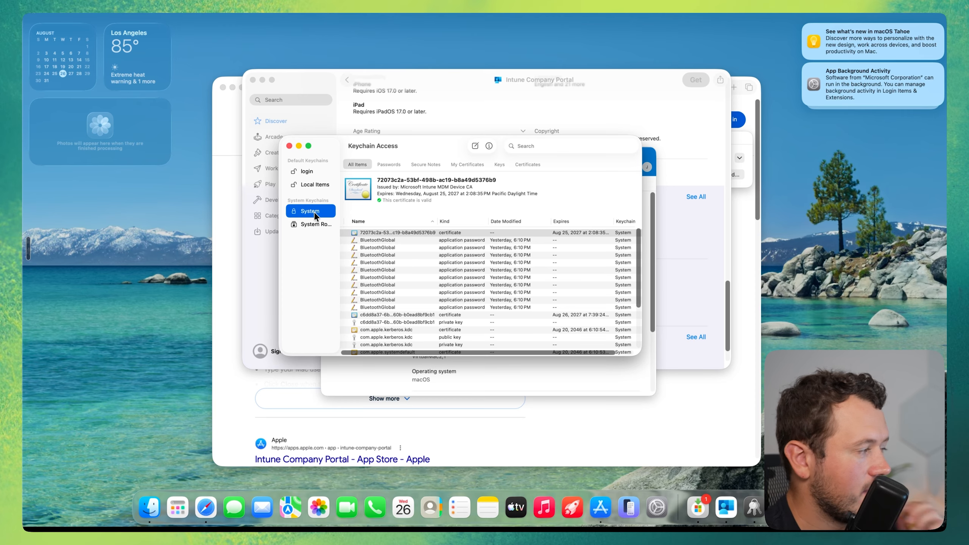
Compare the issuer and expiry date of the root CA-issued device certificate with those of the Microsoft Intune MDM certificate.
click(426, 315)
drag(400, 187, 444, 187)
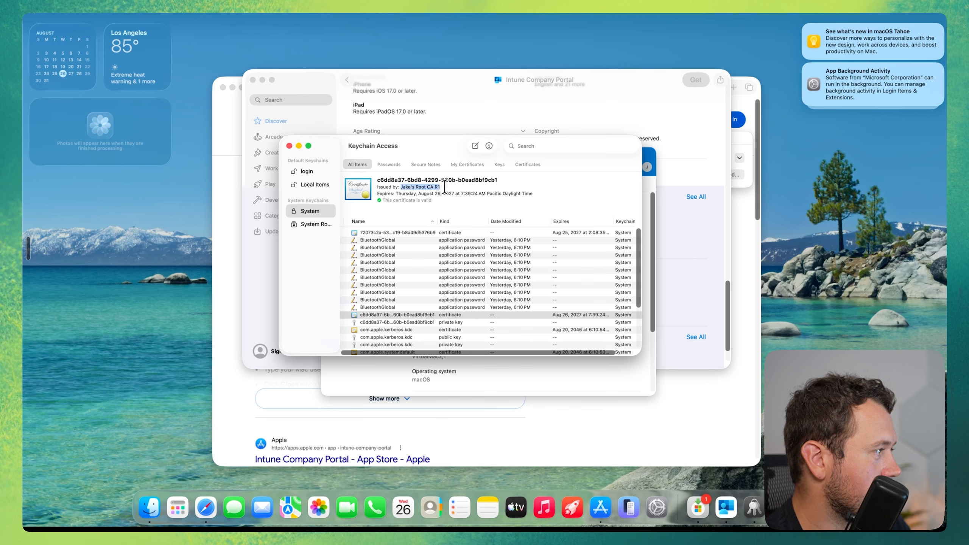
click(422, 233)
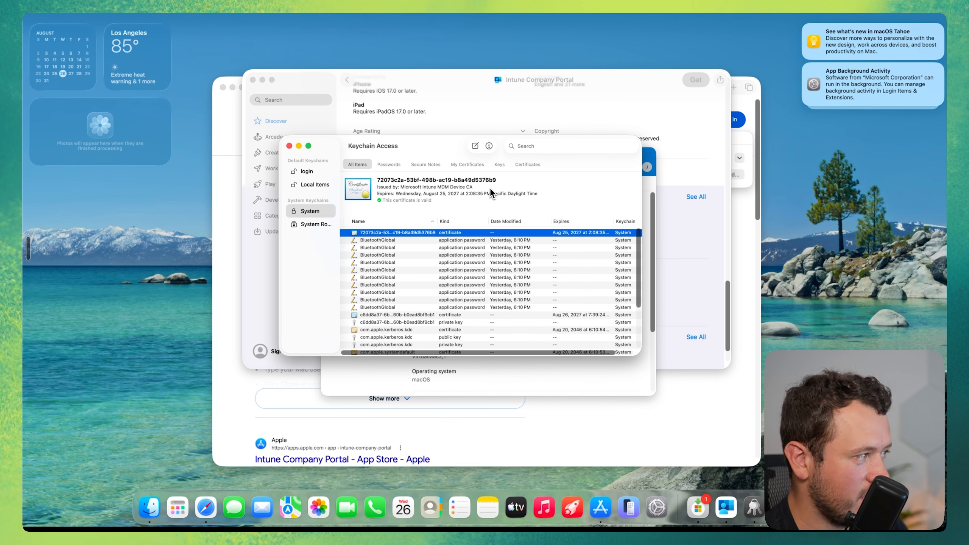
drag(459, 194, 436, 195)
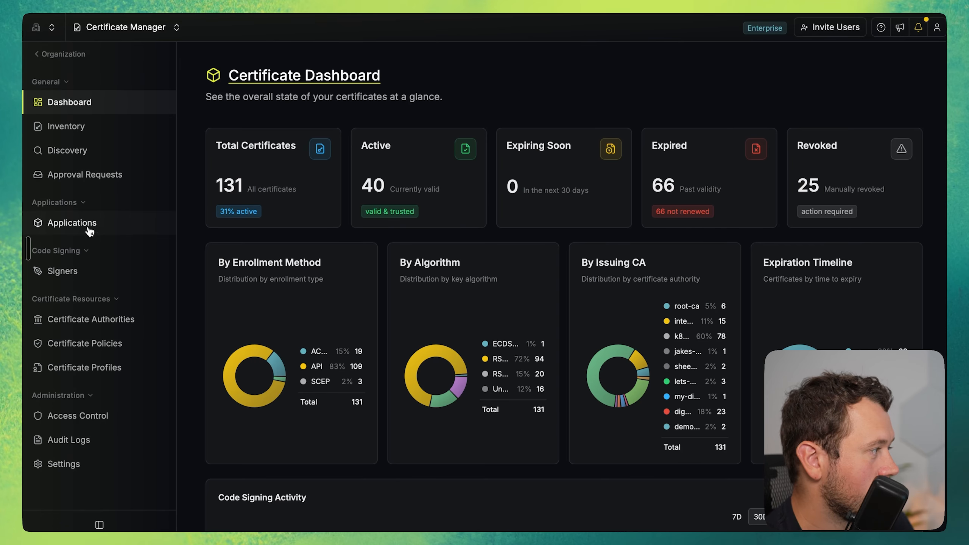
Switch to Infisical and examine the details of the certificate issued in the corporate laptops application.
click(90, 225)
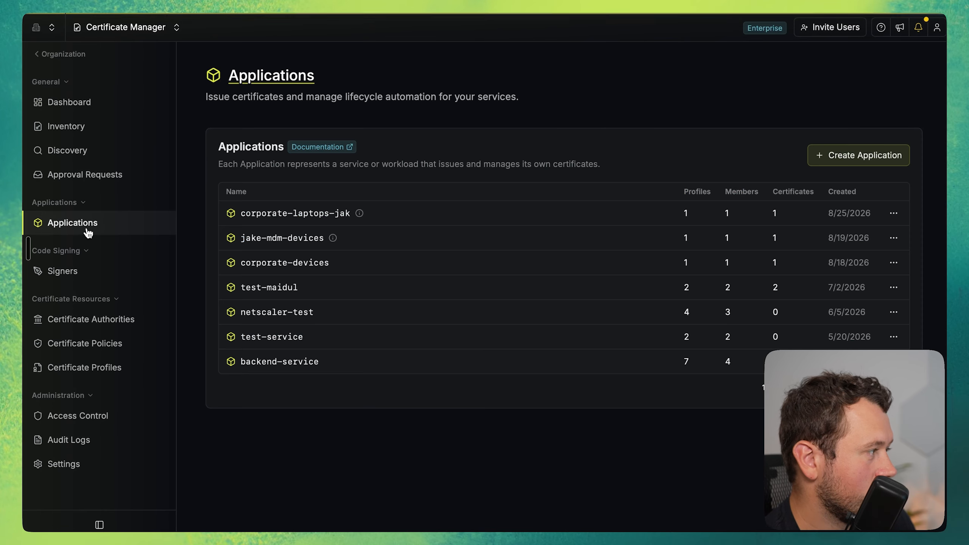
click(383, 217)
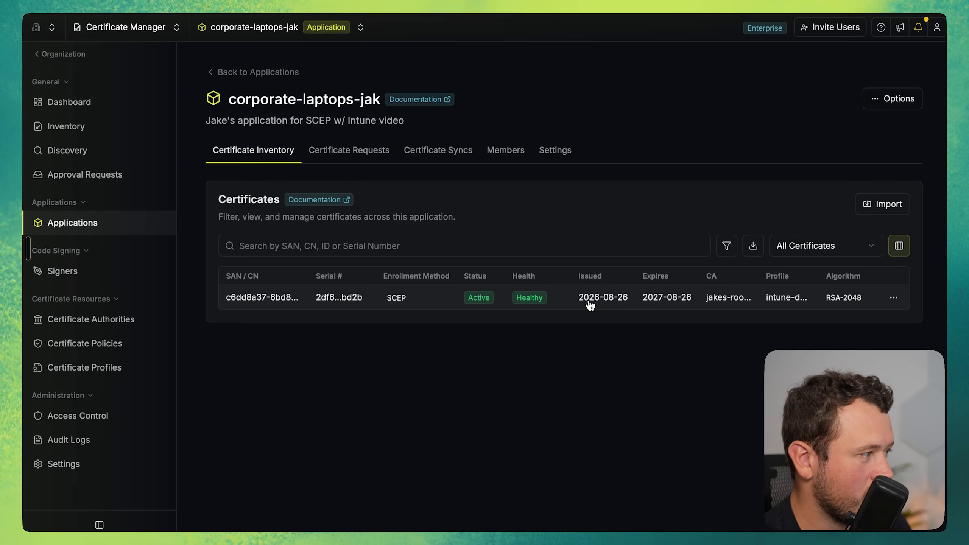
click(634, 306)
scroll(267, 298, up, 2)
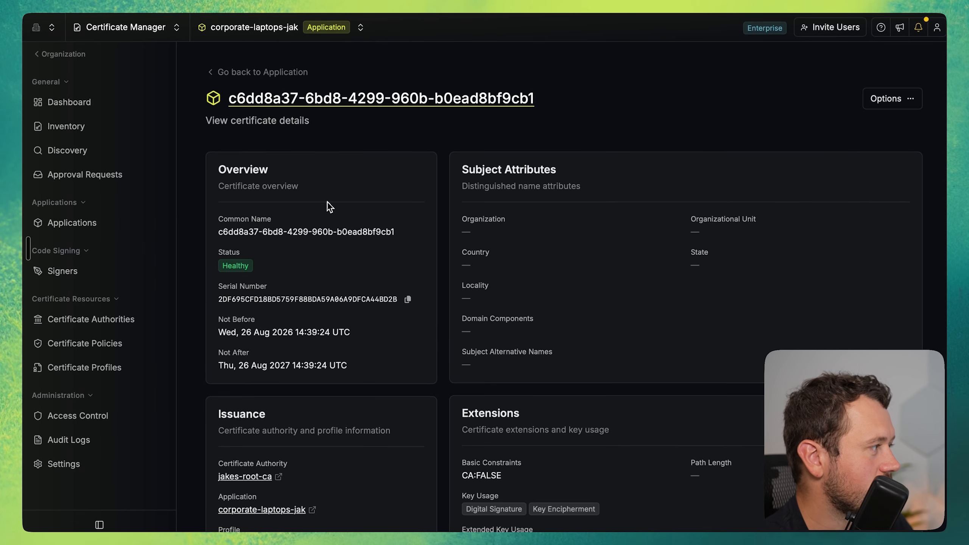
scroll(327, 207, down, 2)
mouse_move(258, 288)
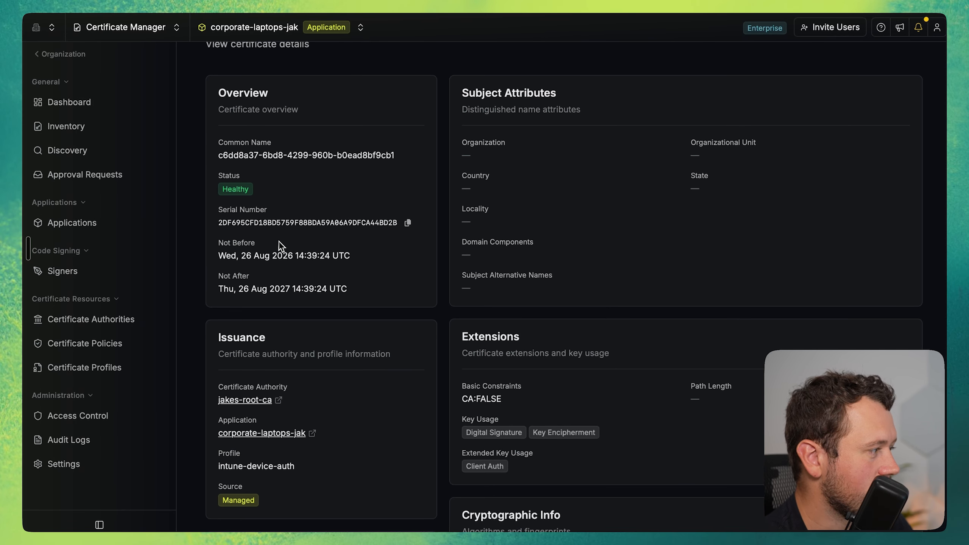